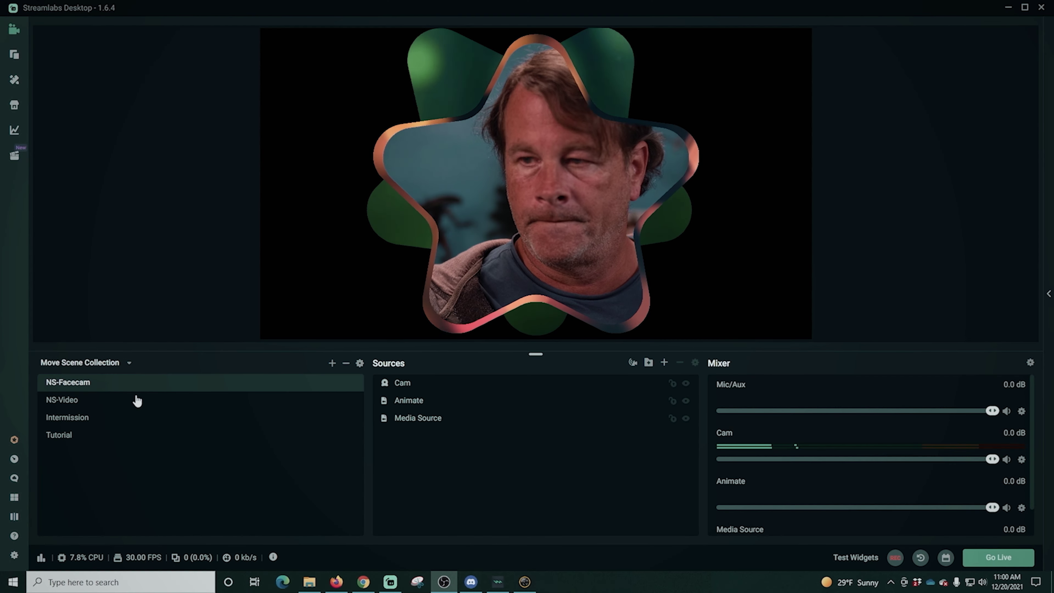
Switch through the NS-Video, Intermission and Tutorial scenes, ending on Intermission
left_click(137, 402)
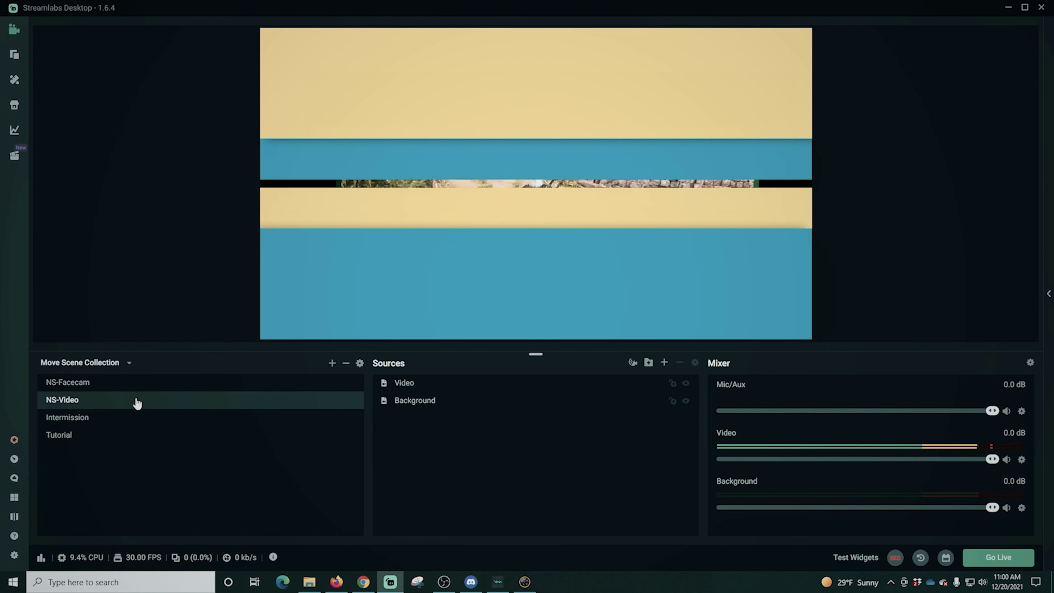
left_click(133, 420)
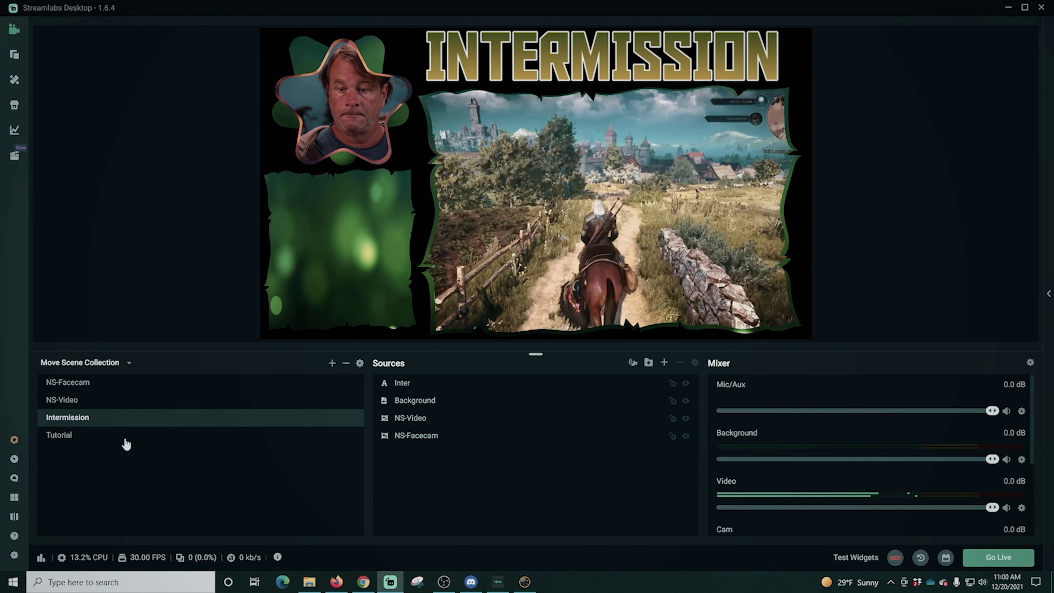
left_click(126, 441)
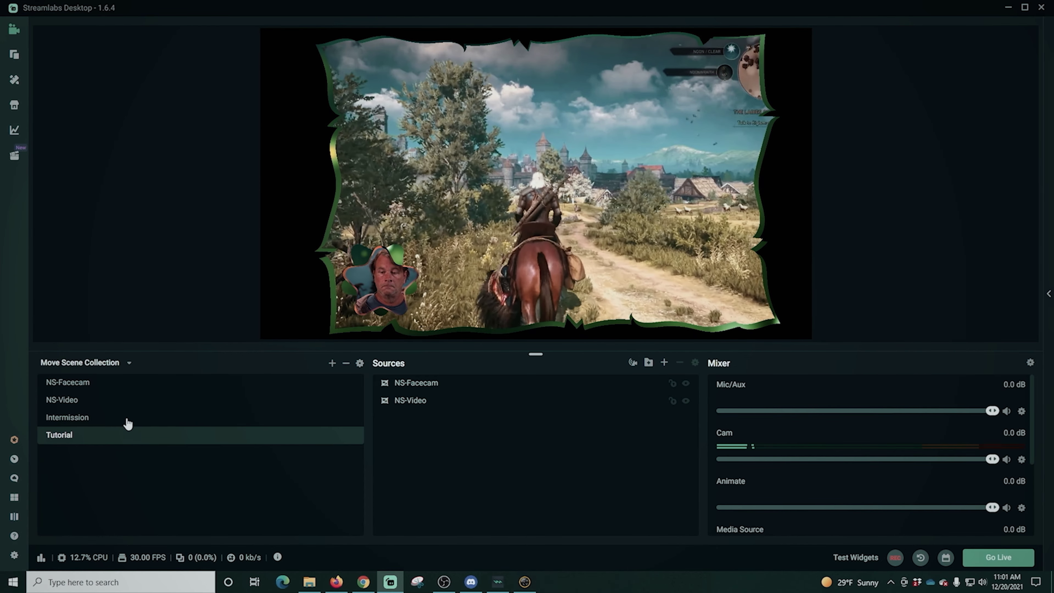
left_click(128, 424)
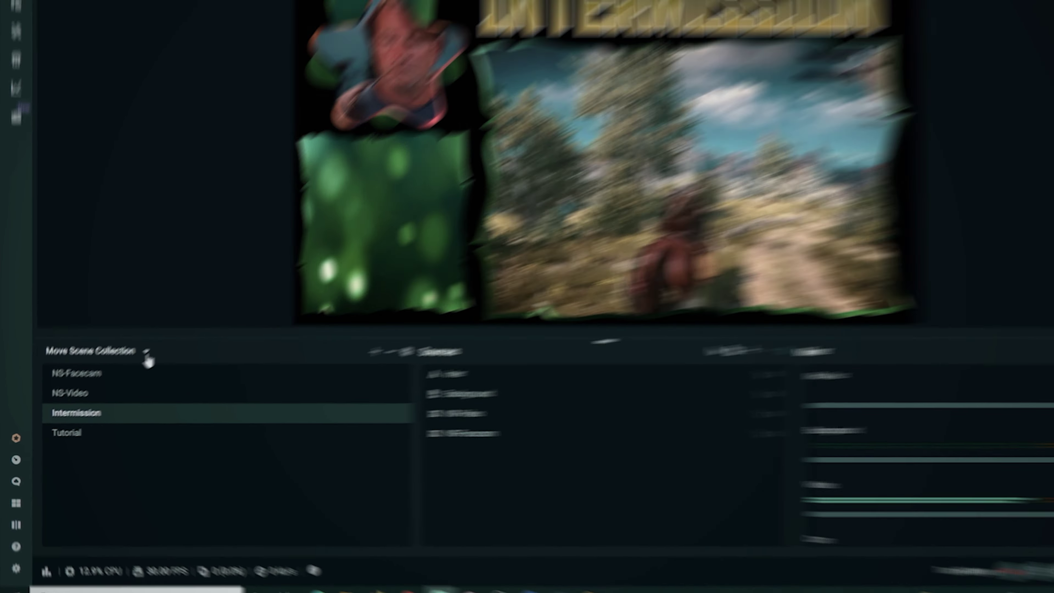
Open the scene collection manager via Manage All, then close it with Done
left_click(129, 363)
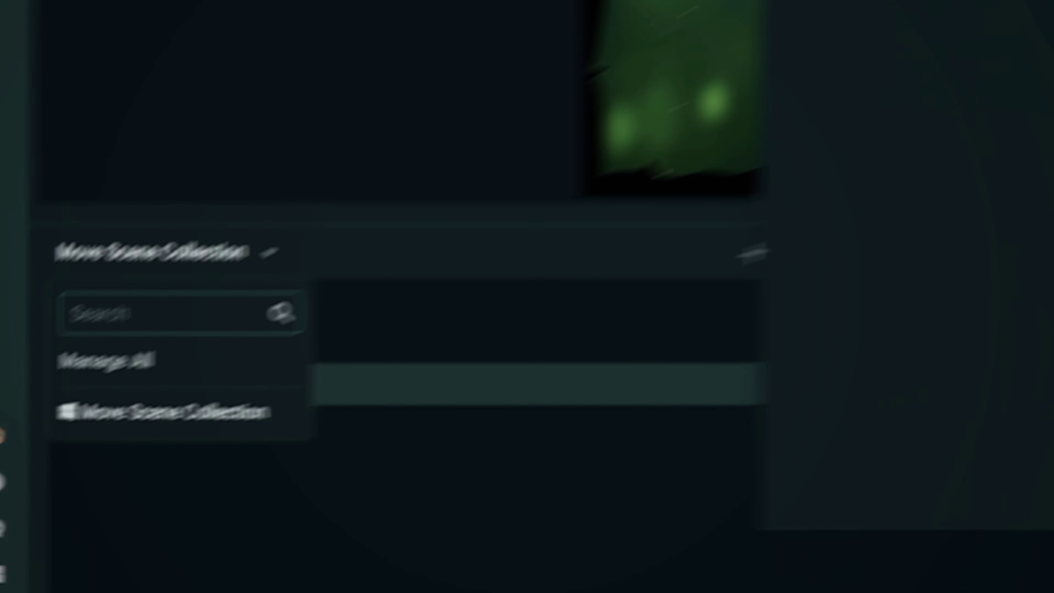
left_click(106, 360)
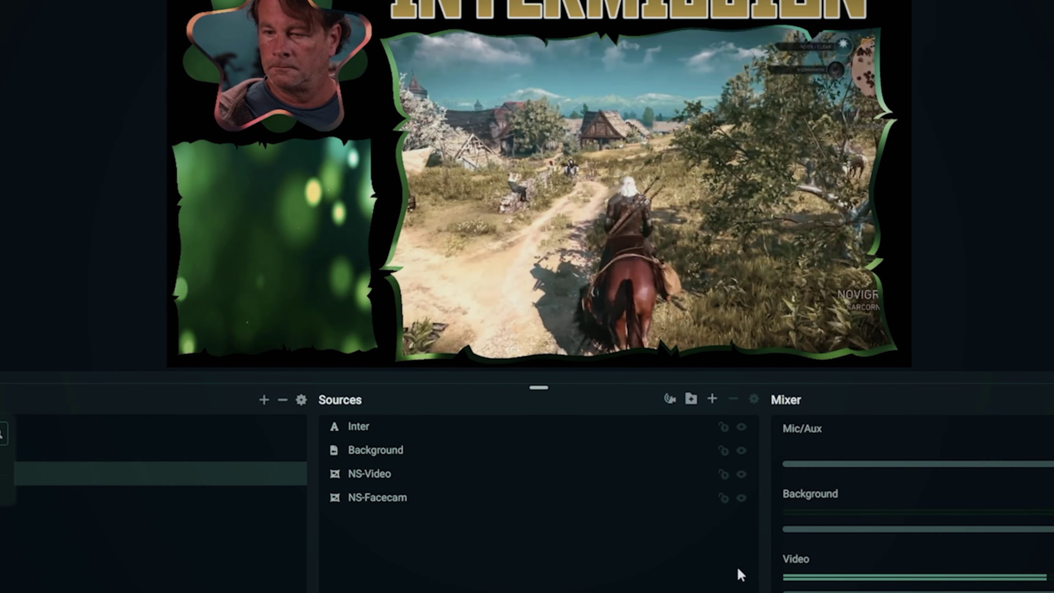
left_click(754, 573)
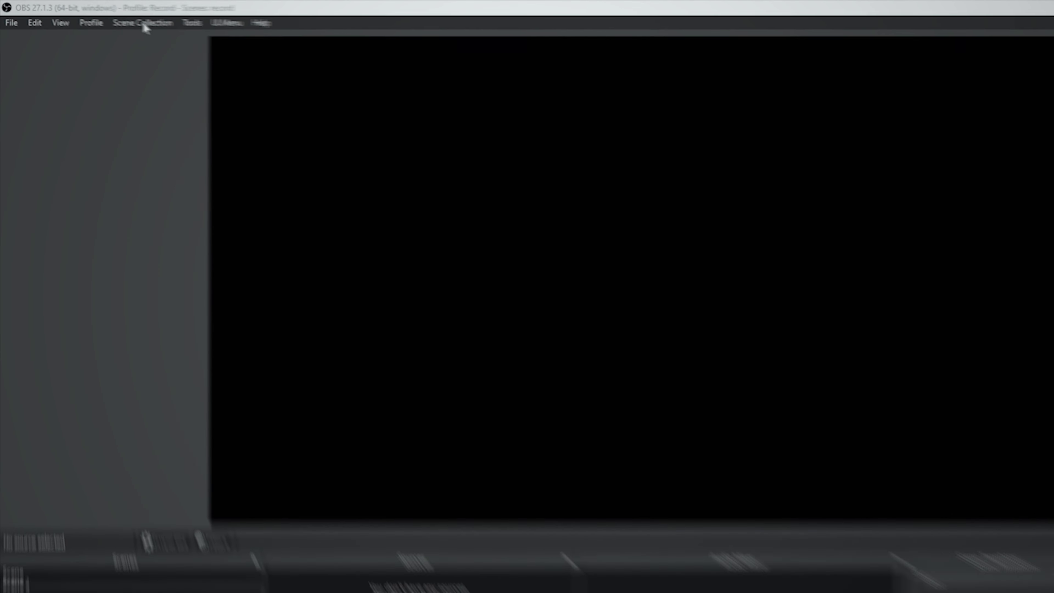
Open the Scene Collection Importer from the Scene Collection menu and move it up-left
left_click(117, 19)
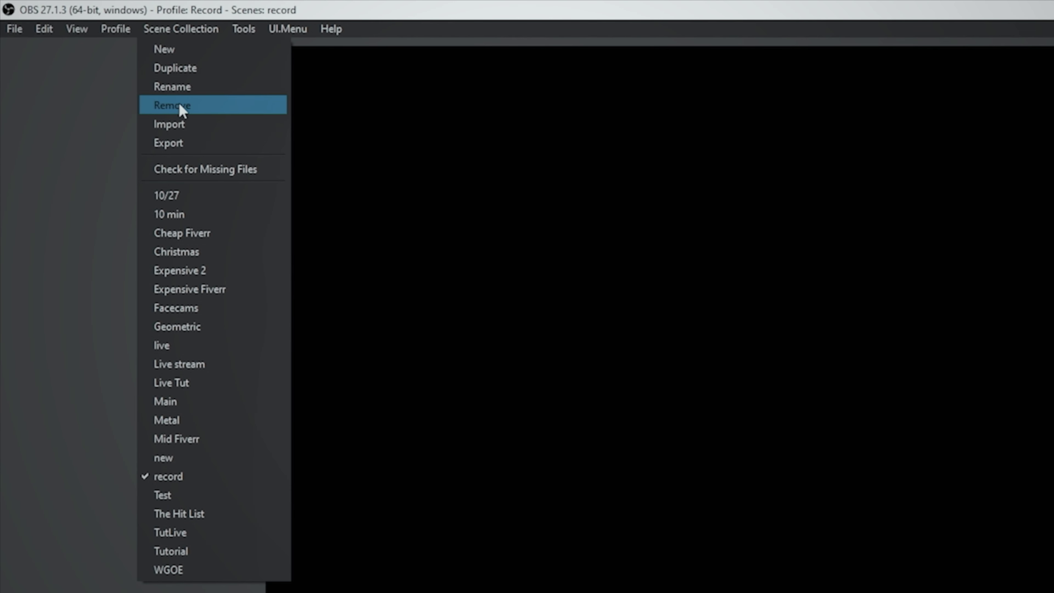
left_click(172, 125)
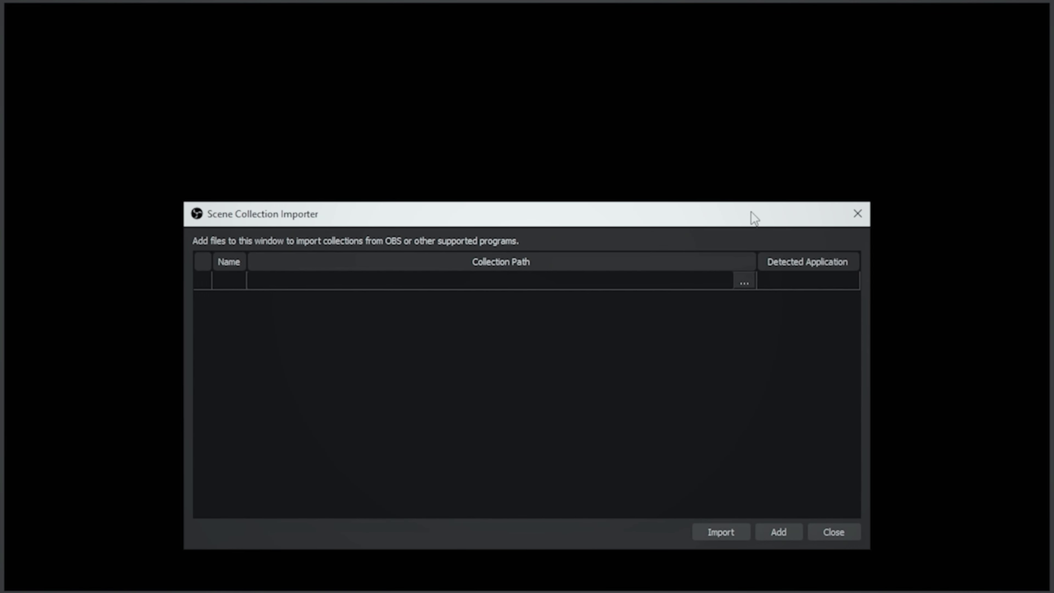
left_click_drag(751, 212, 705, 67)
Browse from Local Disk (C:) through Users, AppData and Roaming into the slobs-client folder
left_click(697, 133)
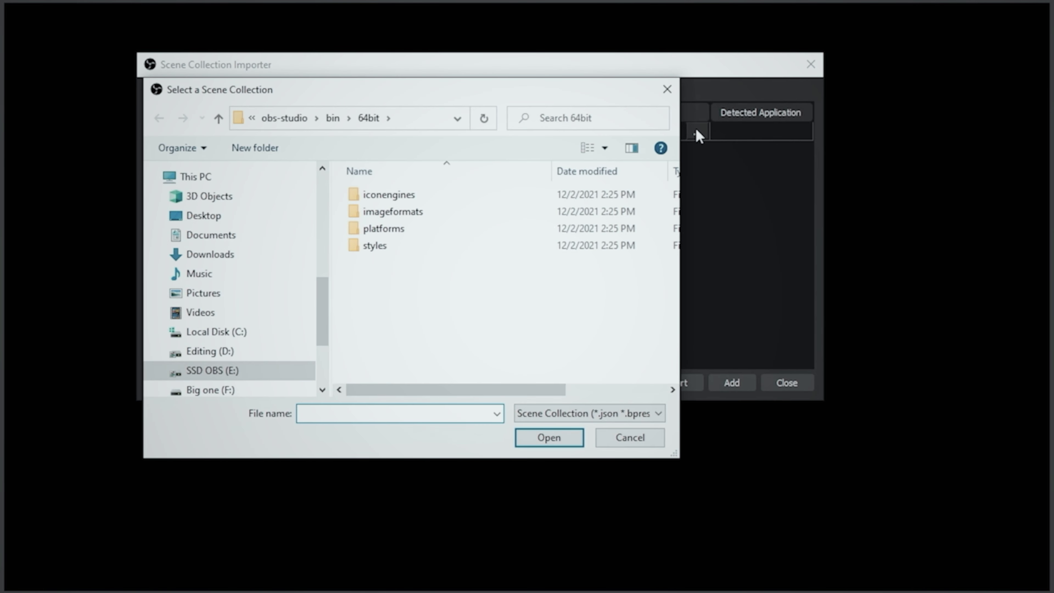
left_click(215, 337)
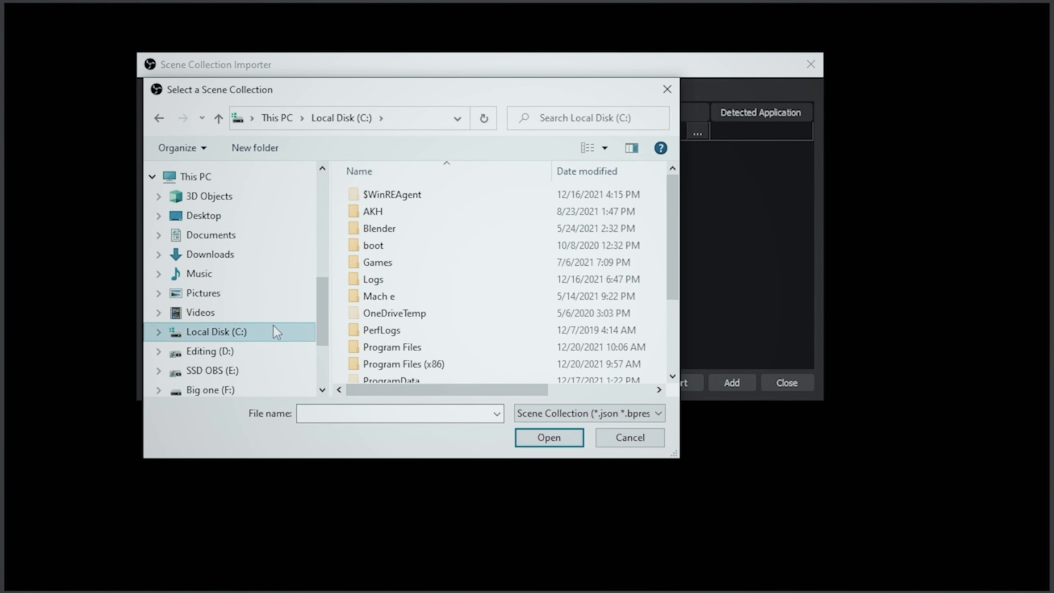
scroll(423, 299, "down", 2)
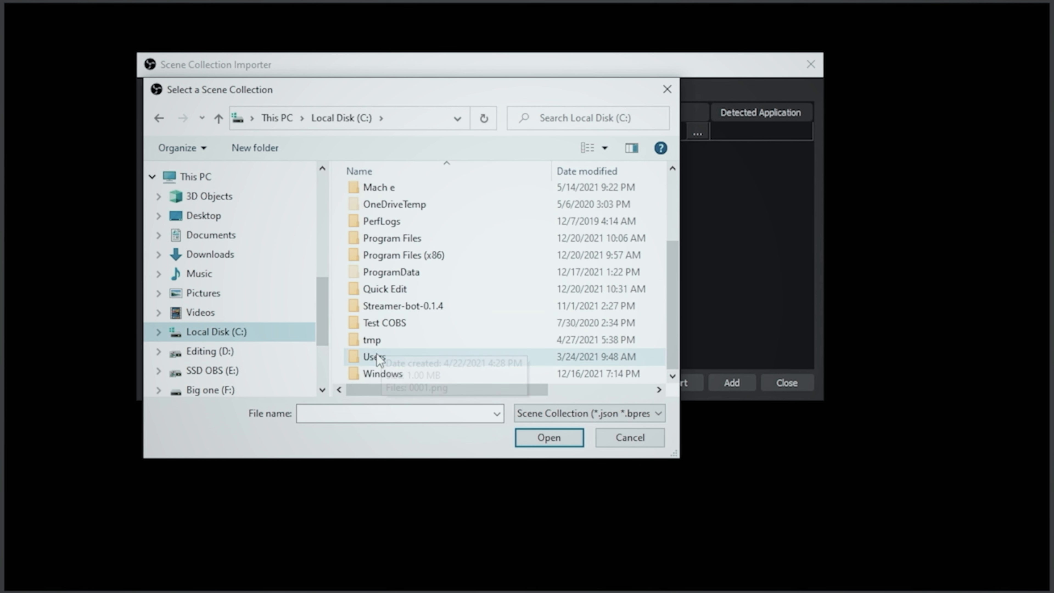
double_click(380, 362)
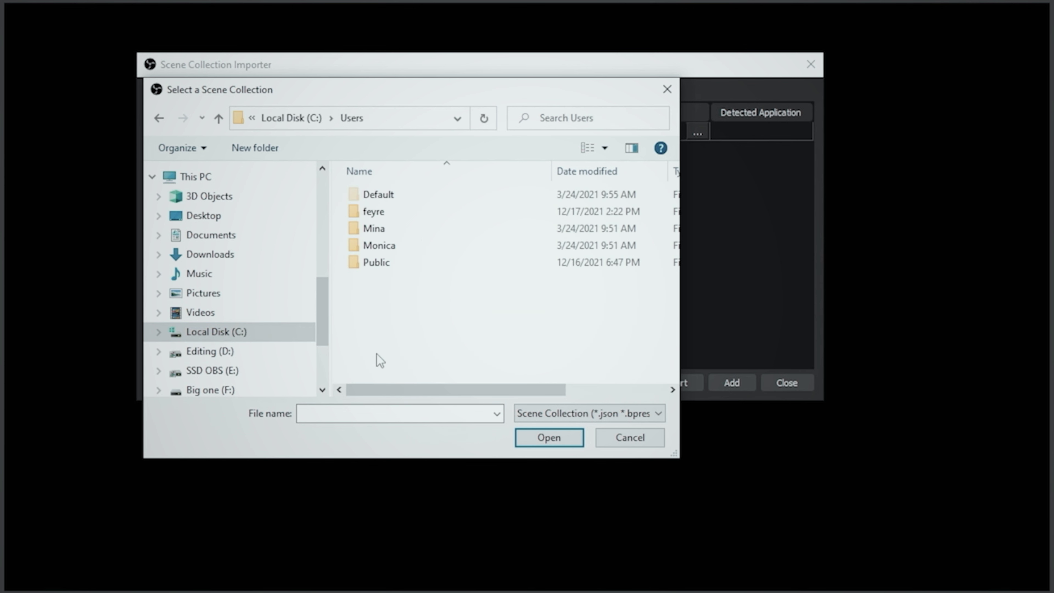
double_click(374, 214)
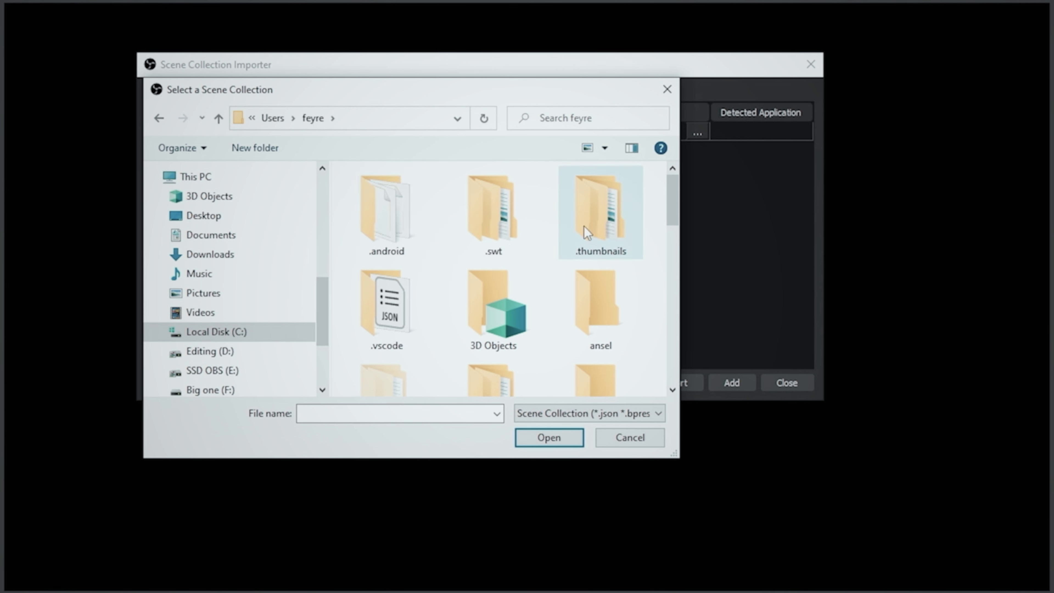
scroll(570, 248, "down", 4)
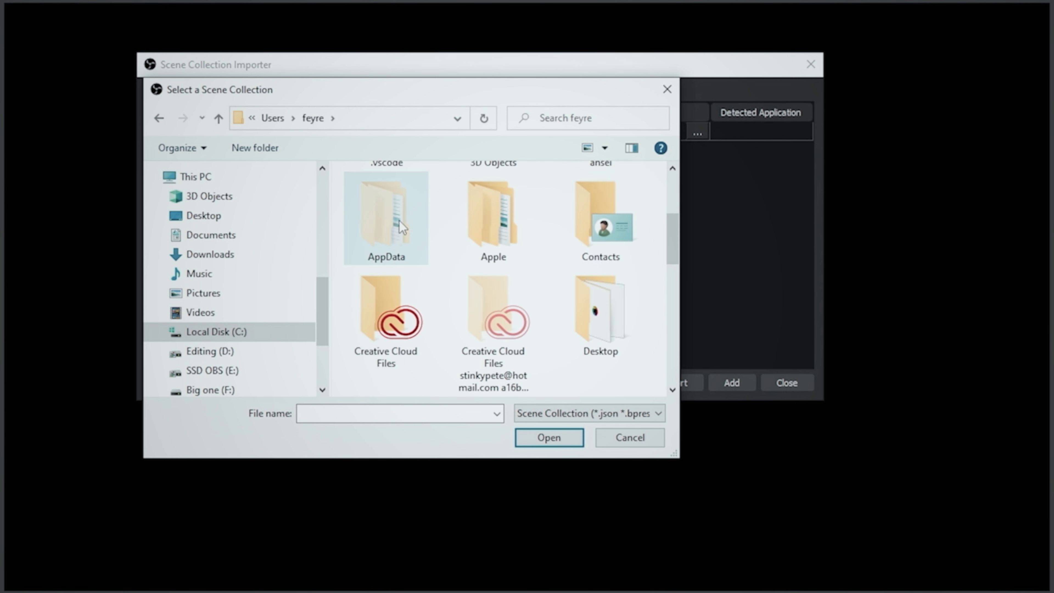
double_click(385, 218)
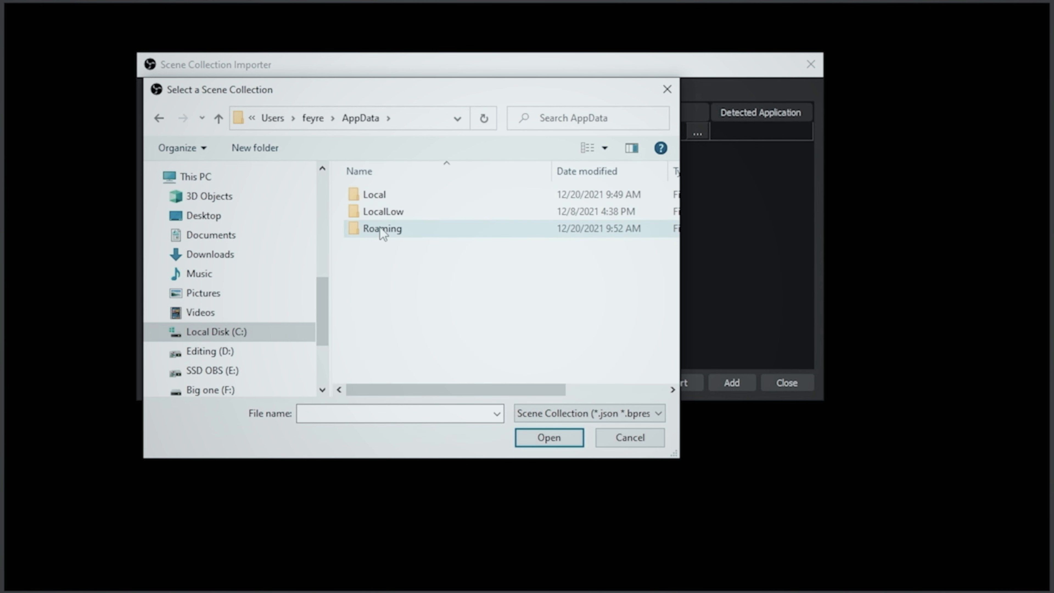
double_click(382, 229)
scroll(426, 295, "down", 7)
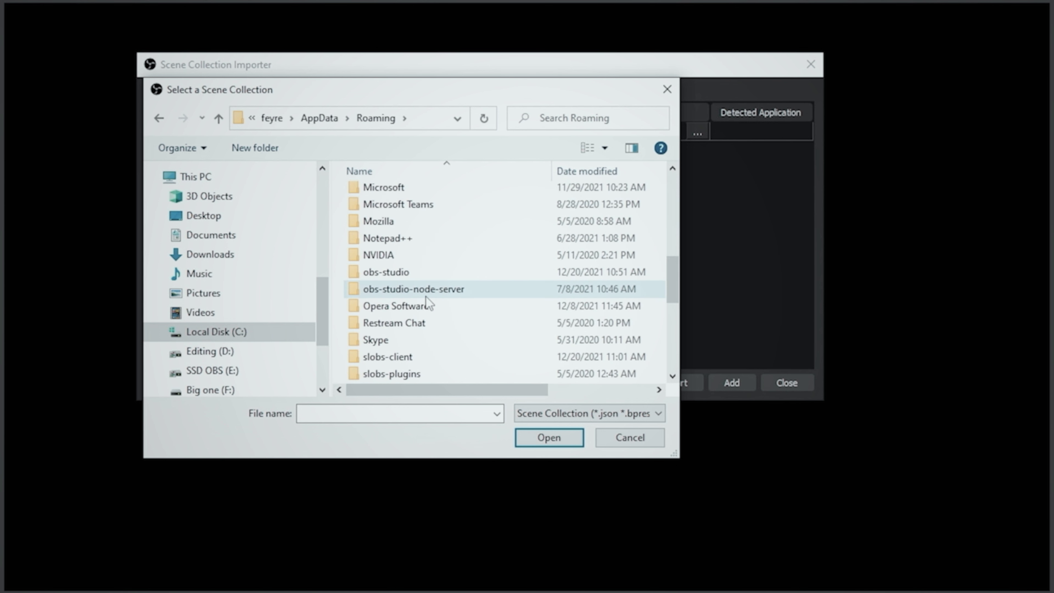
scroll(426, 295, "down", 2)
double_click(391, 255)
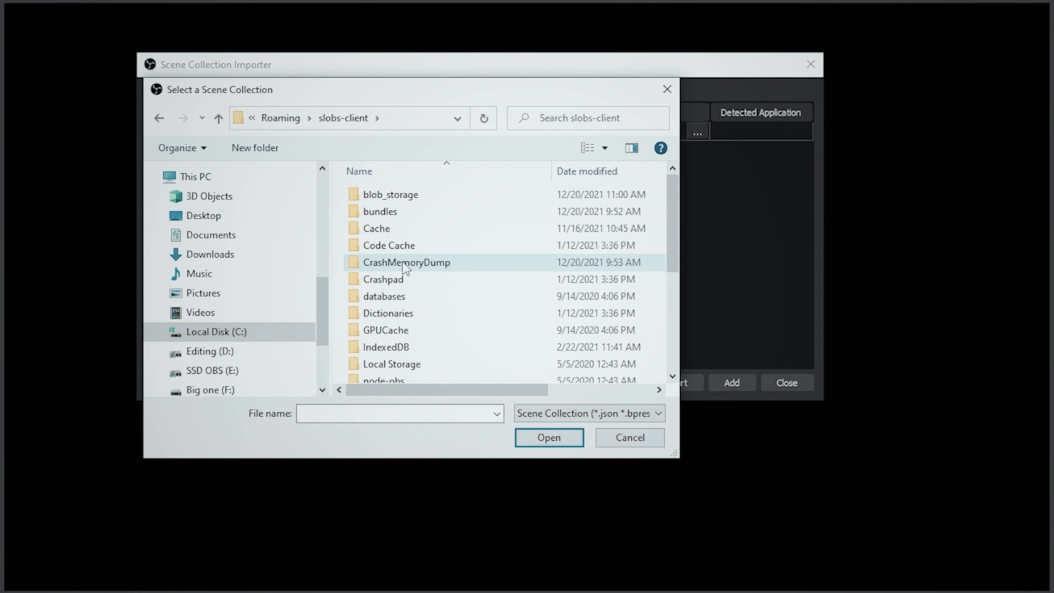
In SceneCollections, sort by date and add the newest b6f3c69c .json file
scroll(395, 274, "down", 2)
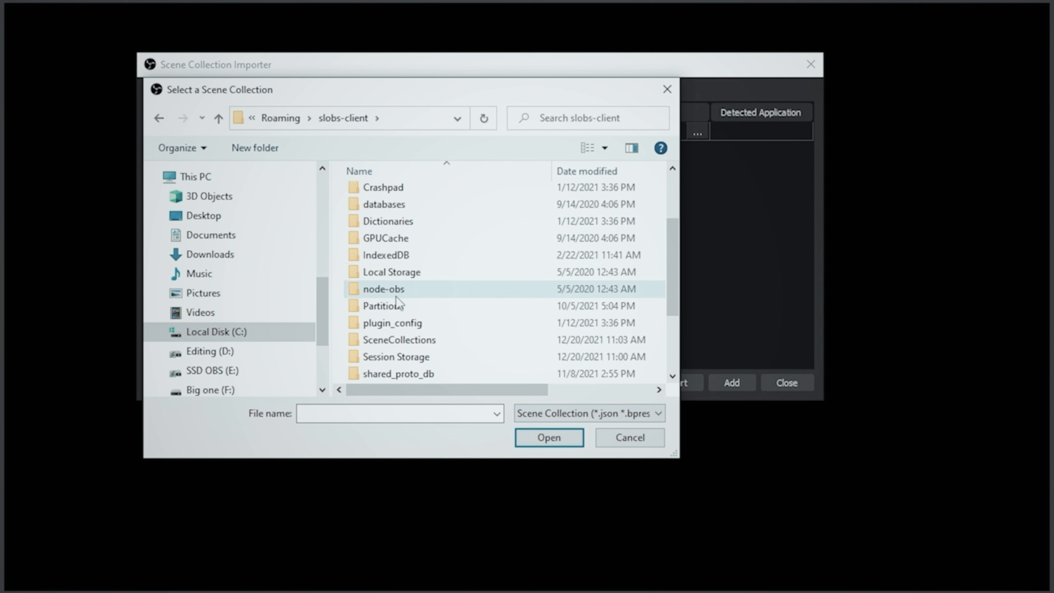
left_click(390, 341)
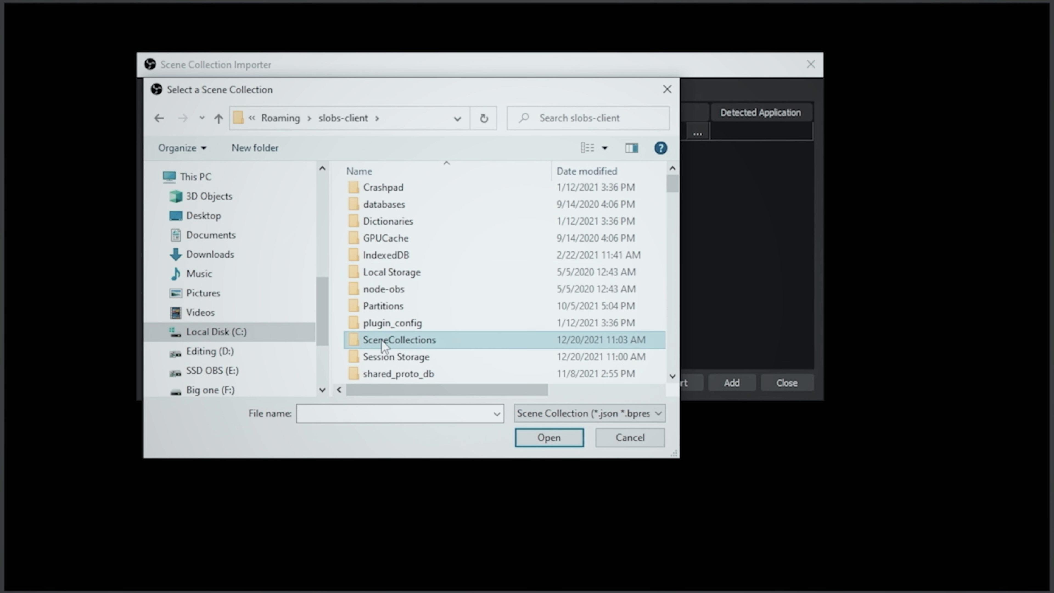
double_click(381, 340)
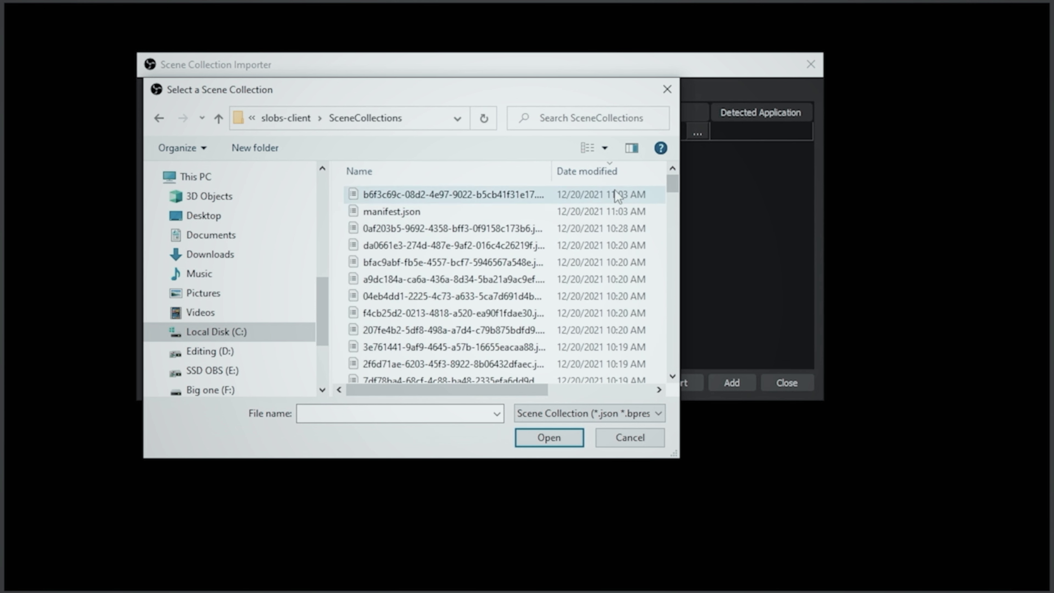
left_click(591, 175)
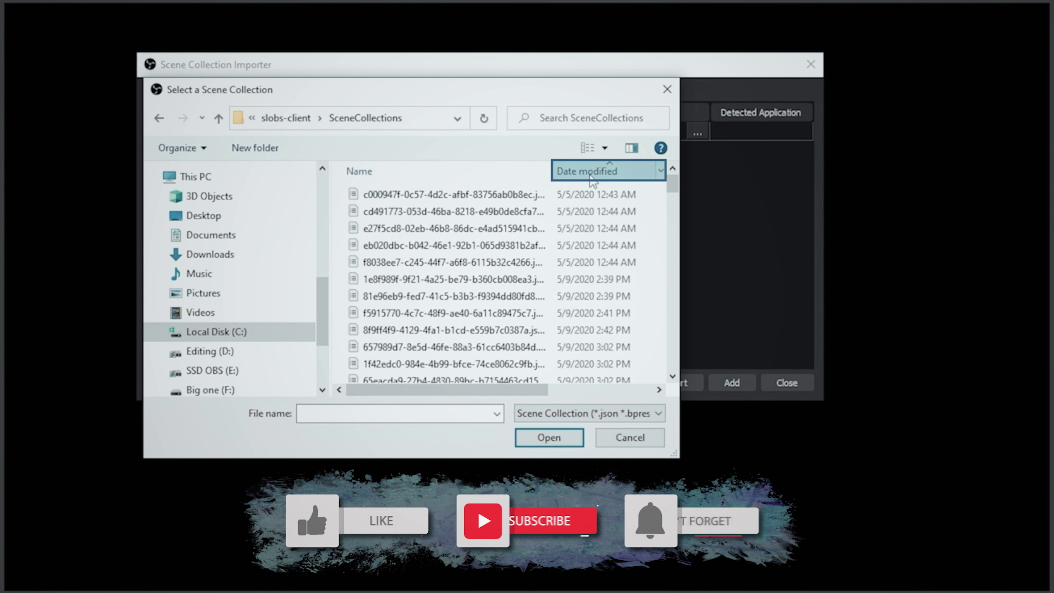
left_click(589, 174)
left_click(504, 202)
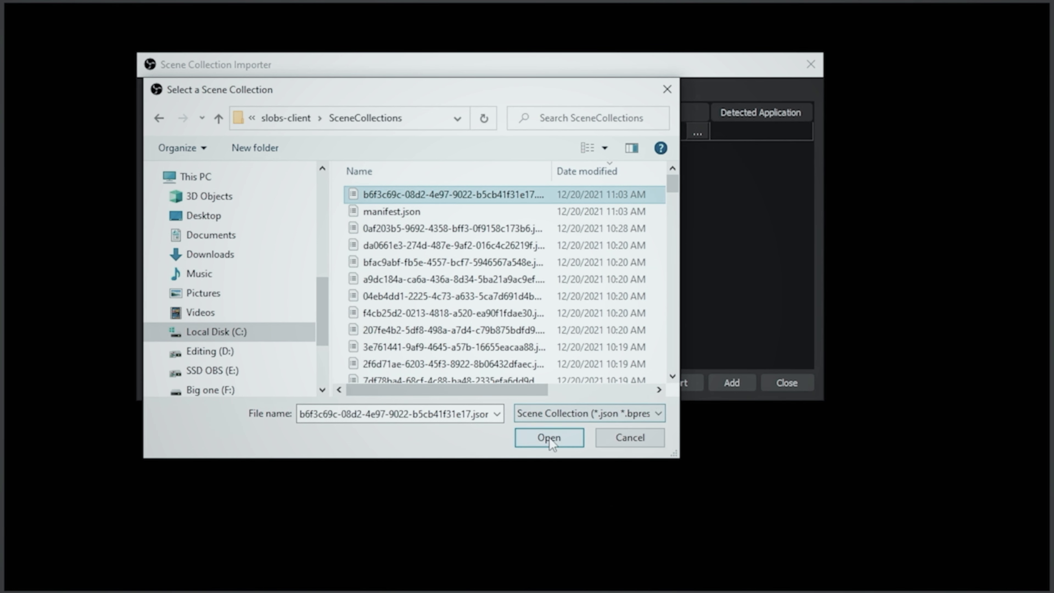
left_click(549, 438)
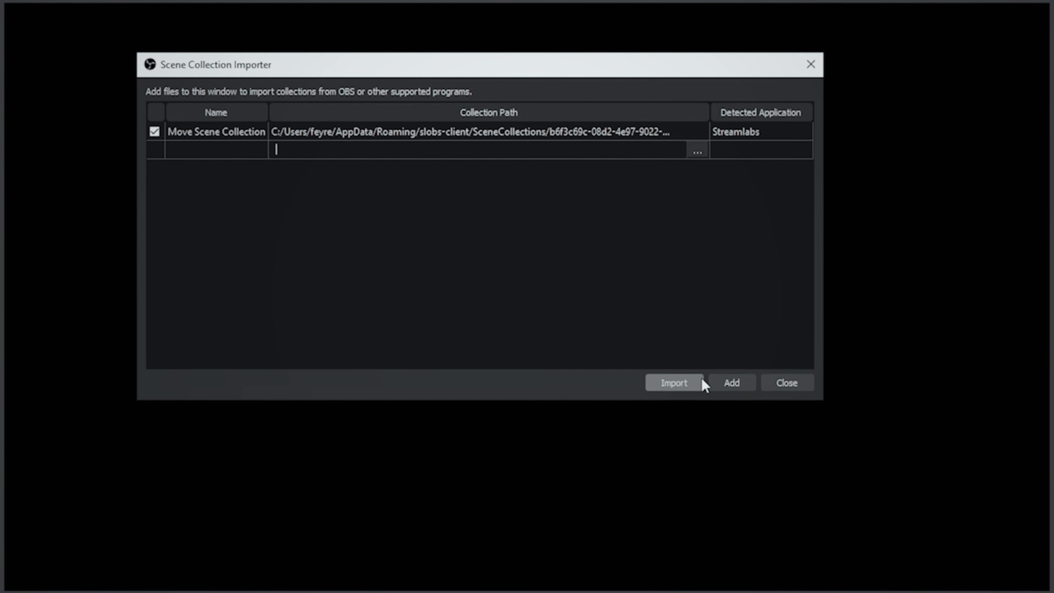
Import the listed collection and switch to the Move Scene Collection
left_click(680, 383)
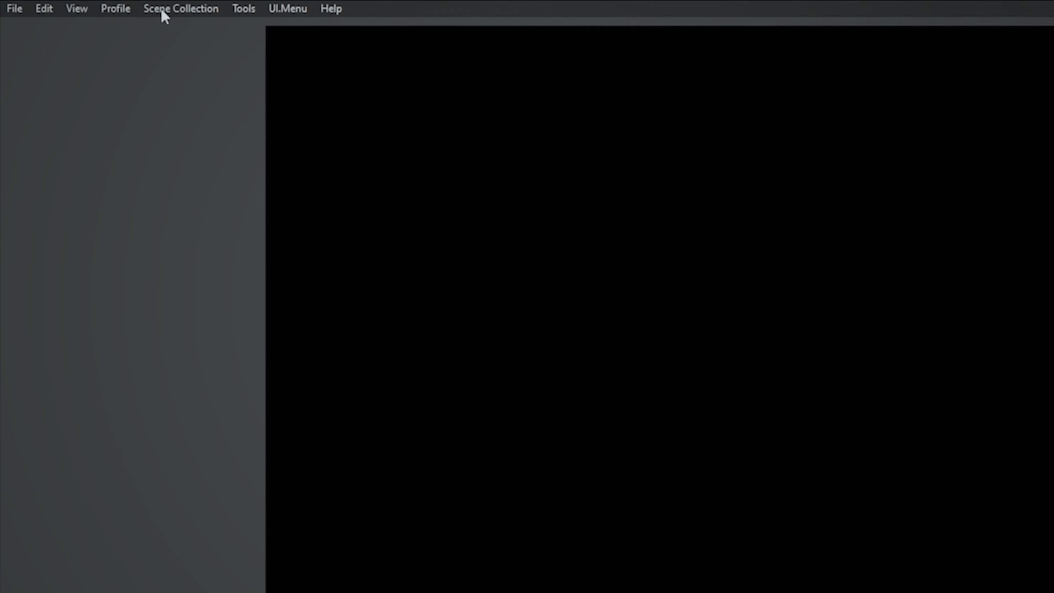
left_click(104, 19)
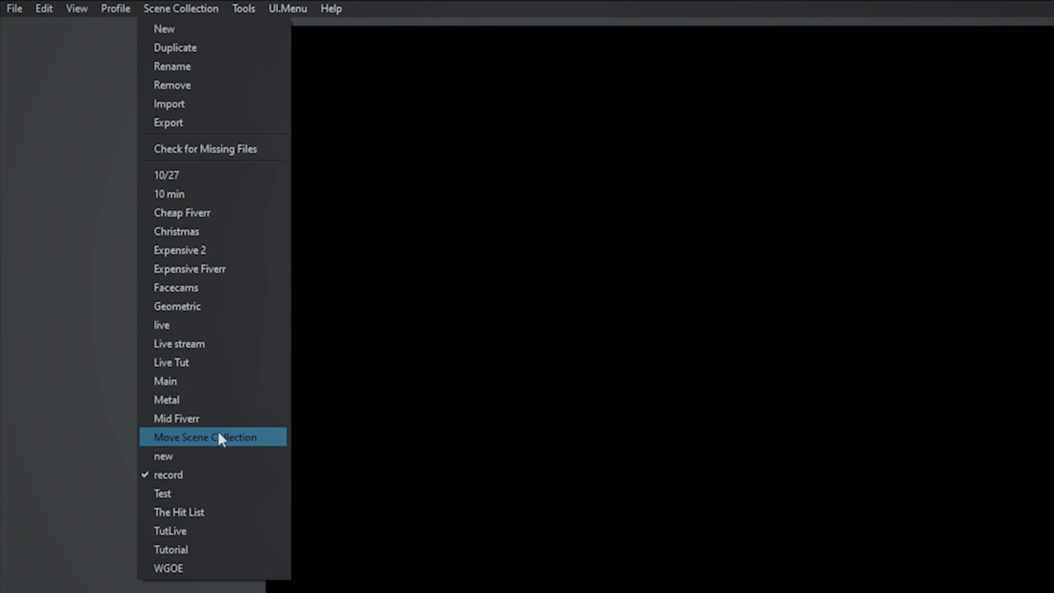
left_click(235, 437)
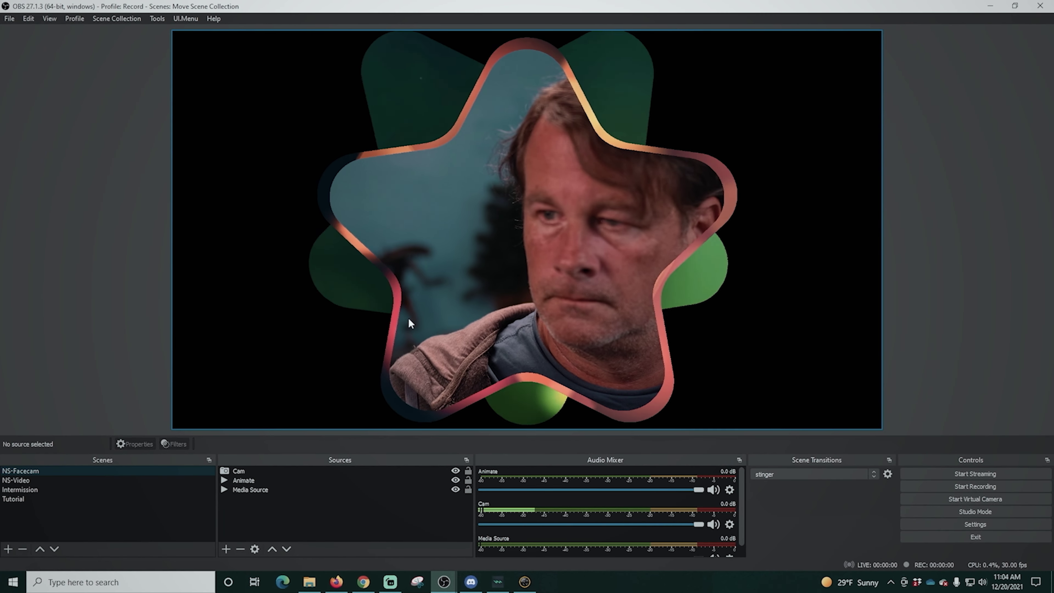
Preview the NS-Video, Tutorial and Intermission scenes, then bring Streamlabs Desktop forward
left_click(97, 480)
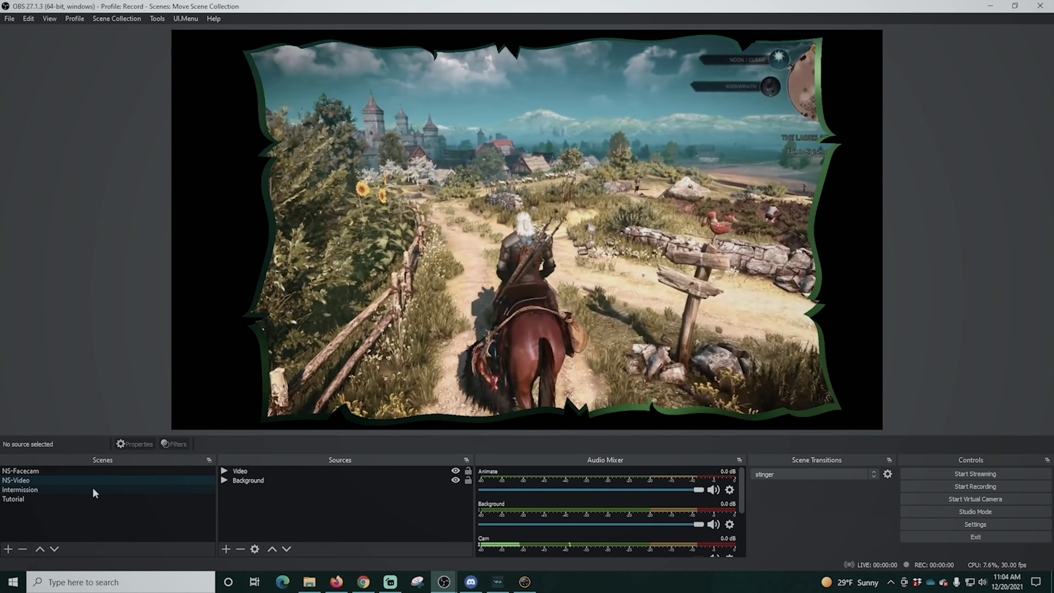
left_click(89, 496)
left_click(89, 485)
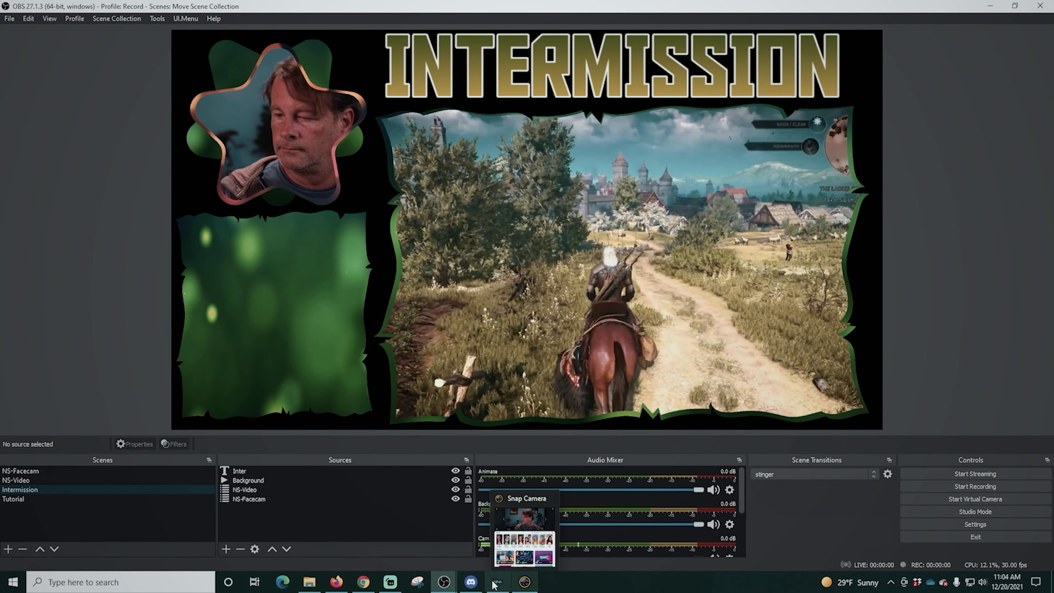
left_click(386, 585)
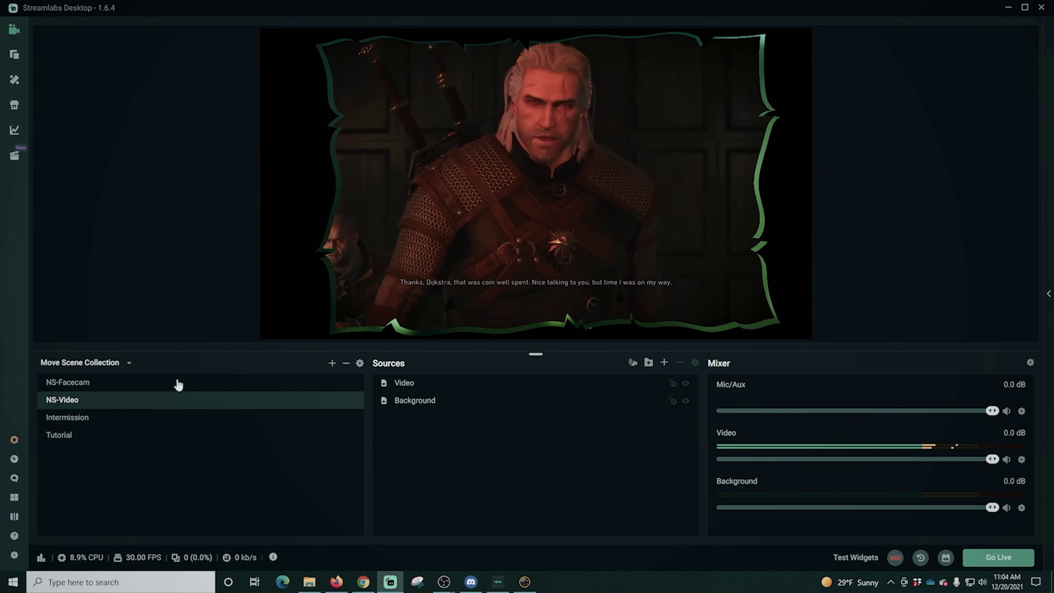
left_click(137, 385)
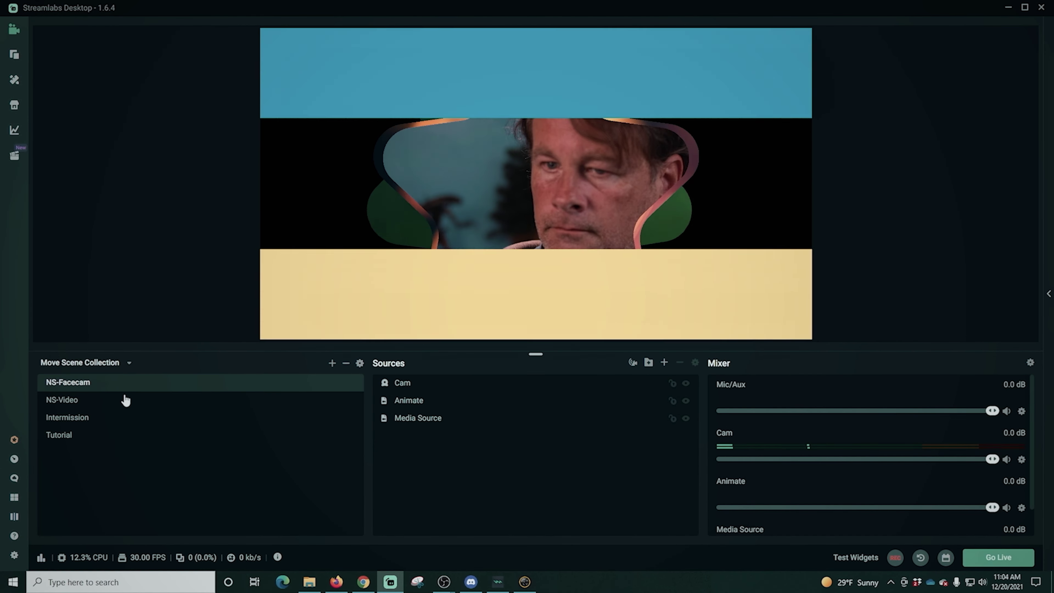
left_click(126, 400)
left_click(122, 420)
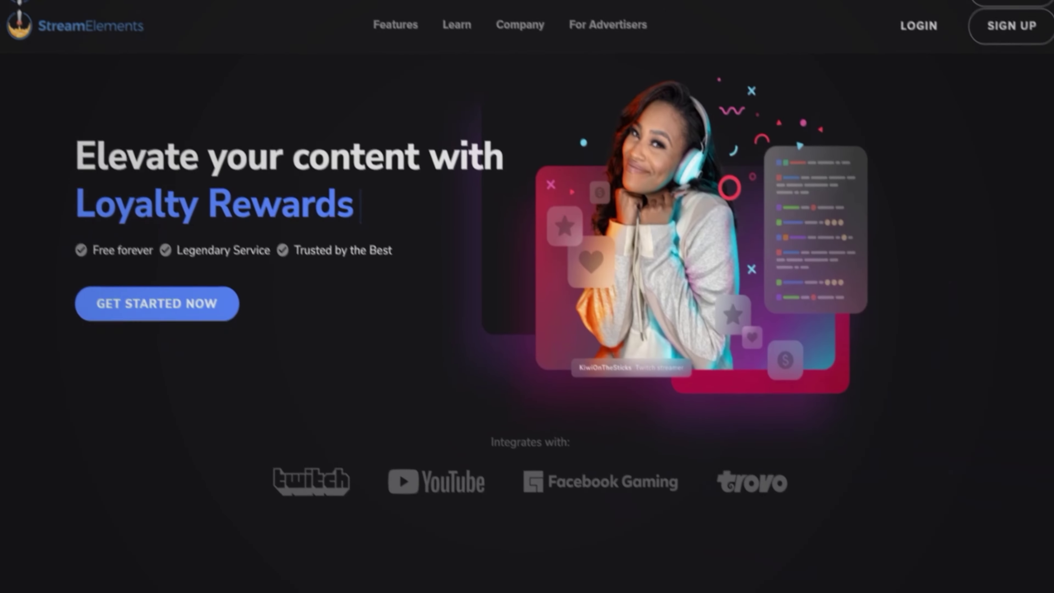
Switch to the StreamElements My Overlays page
scroll(527, 291, "down", 3)
scroll(527, 291, "down", 6)
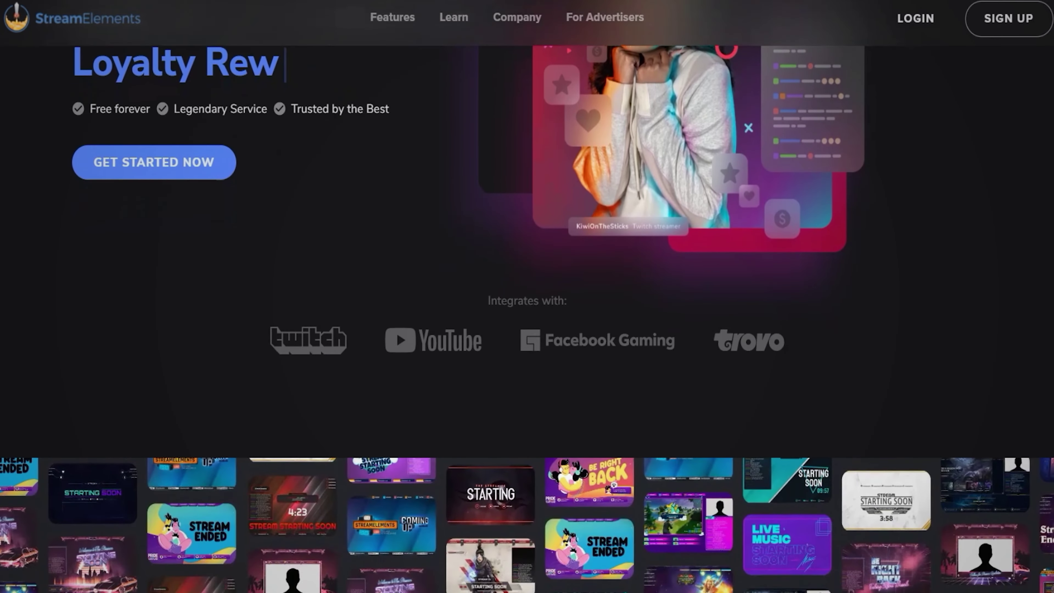
scroll(527, 290, "down", 2)
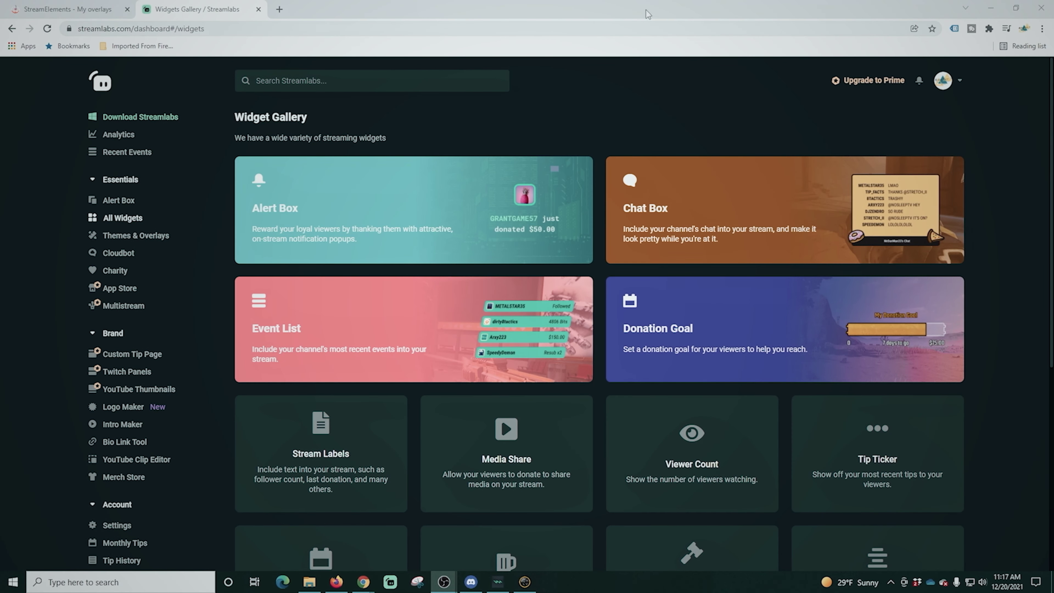
left_click(78, 10)
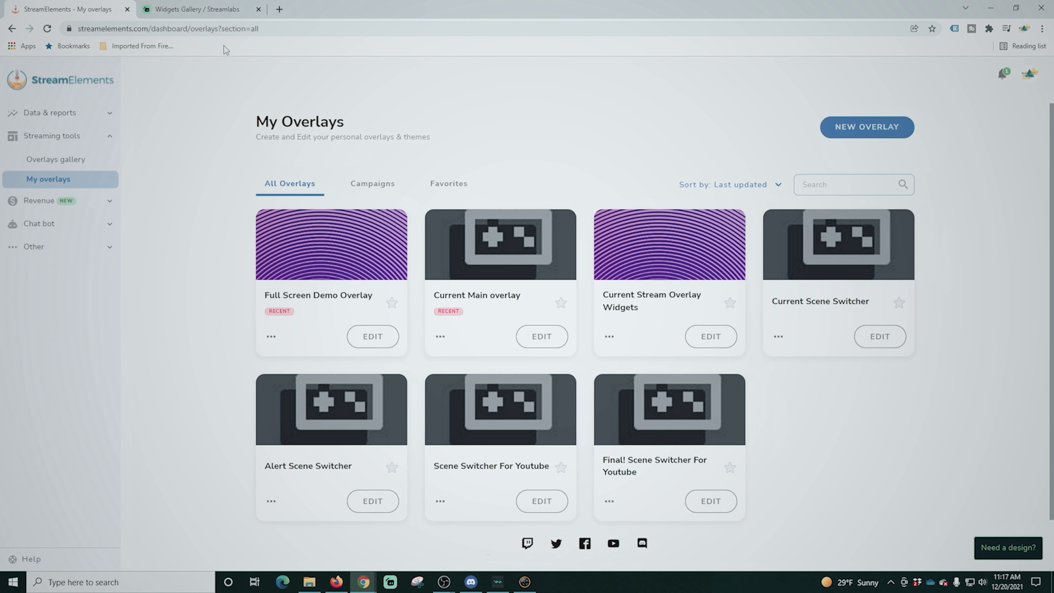
From the profile avatar menu, choose Import > Streamlabs
left_click(1029, 74)
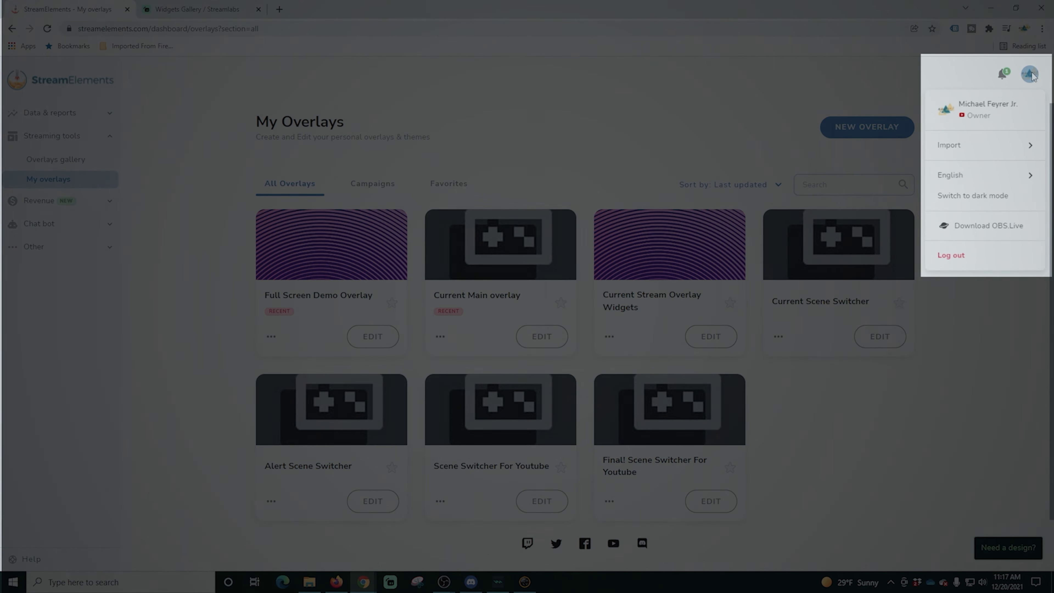
left_click(975, 150)
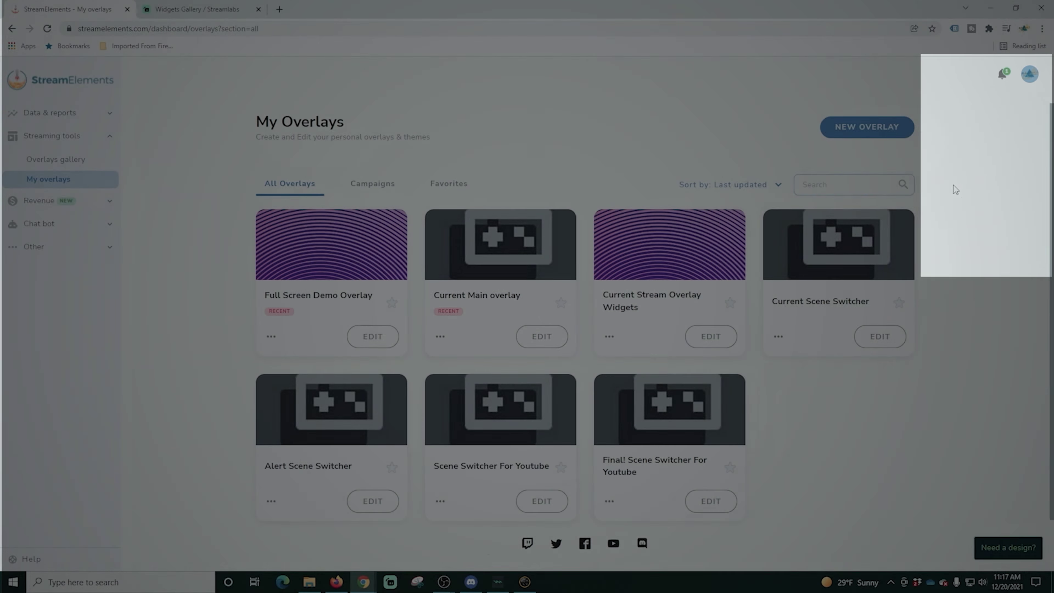
left_click(953, 185)
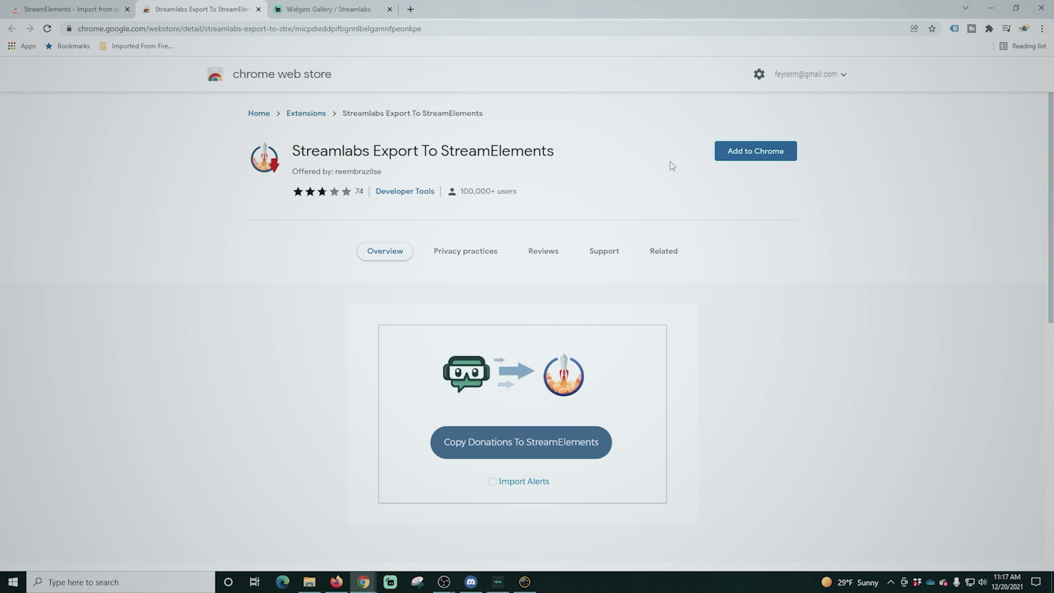
Add the Streamlabs Export To StreamElements extension to Chrome
left_click(762, 158)
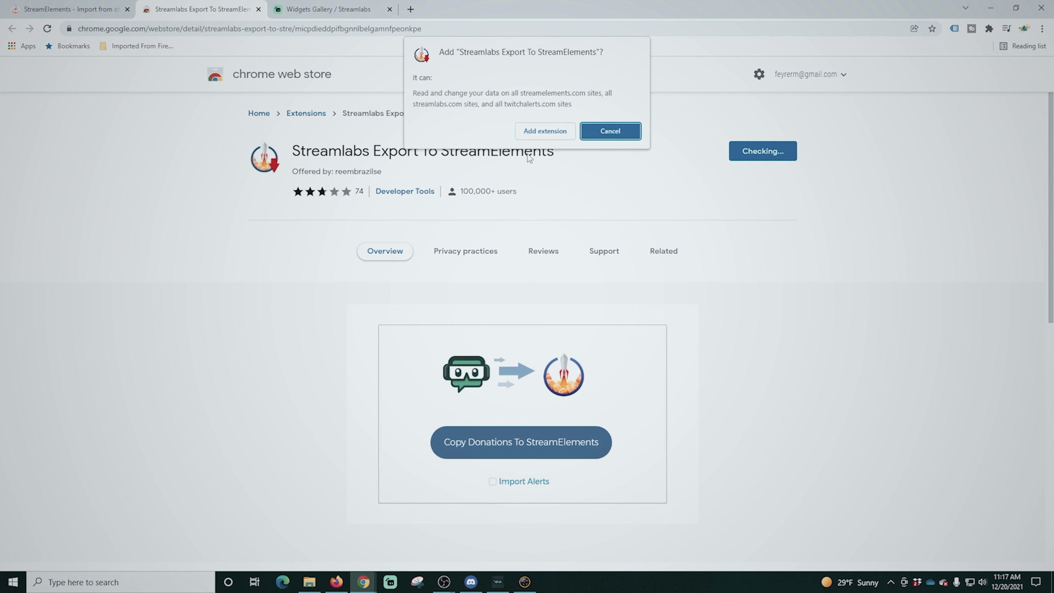
left_click(539, 132)
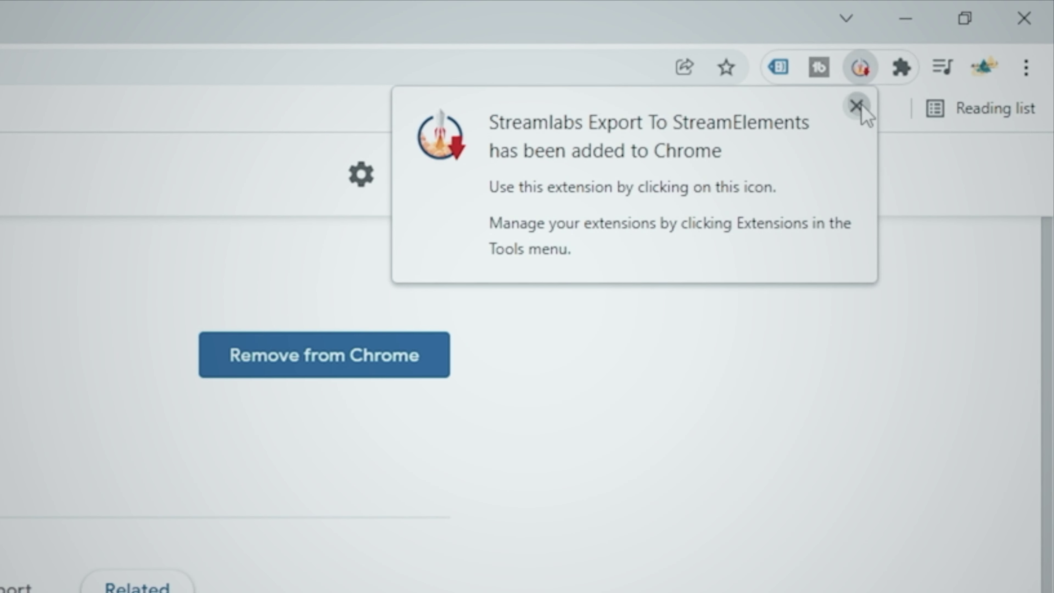
left_click(857, 107)
Run the extension to import tips and alerts into StreamElements, then click Done!
left_click(901, 68)
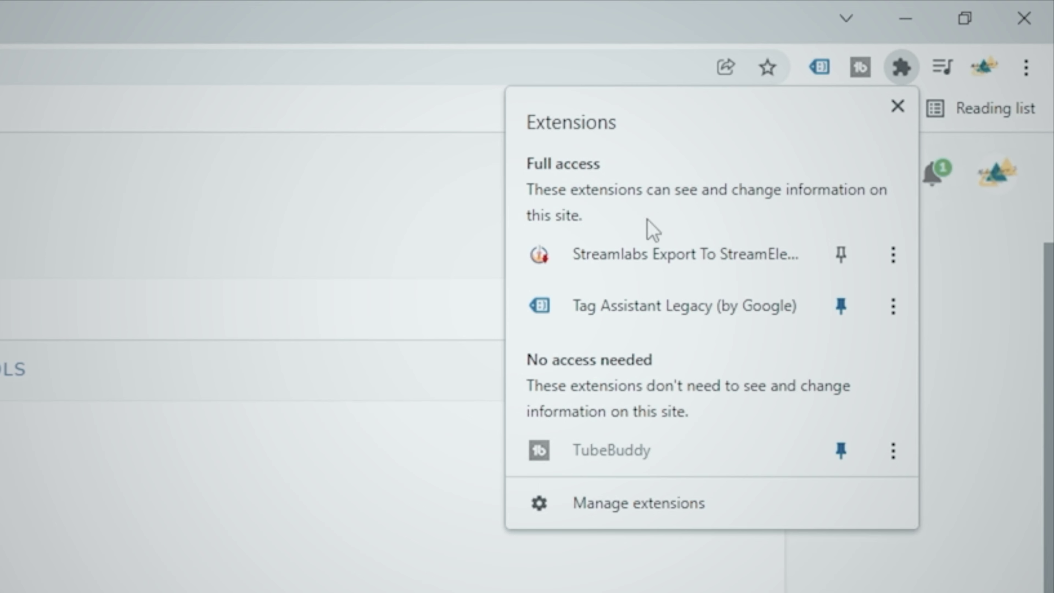
right_click(664, 251)
left_click(664, 251)
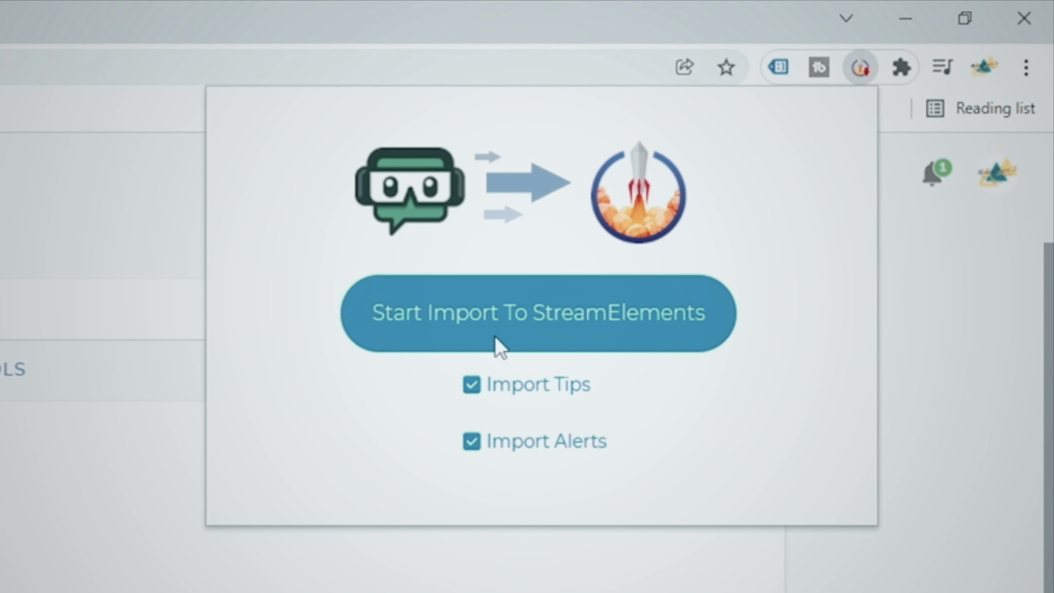
left_click(519, 332)
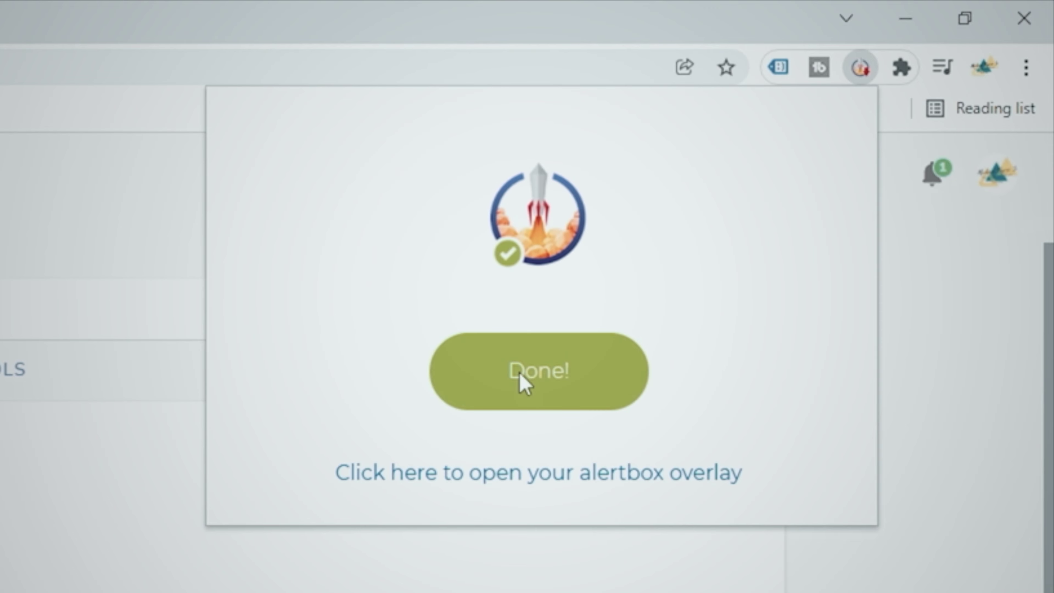
left_click(523, 380)
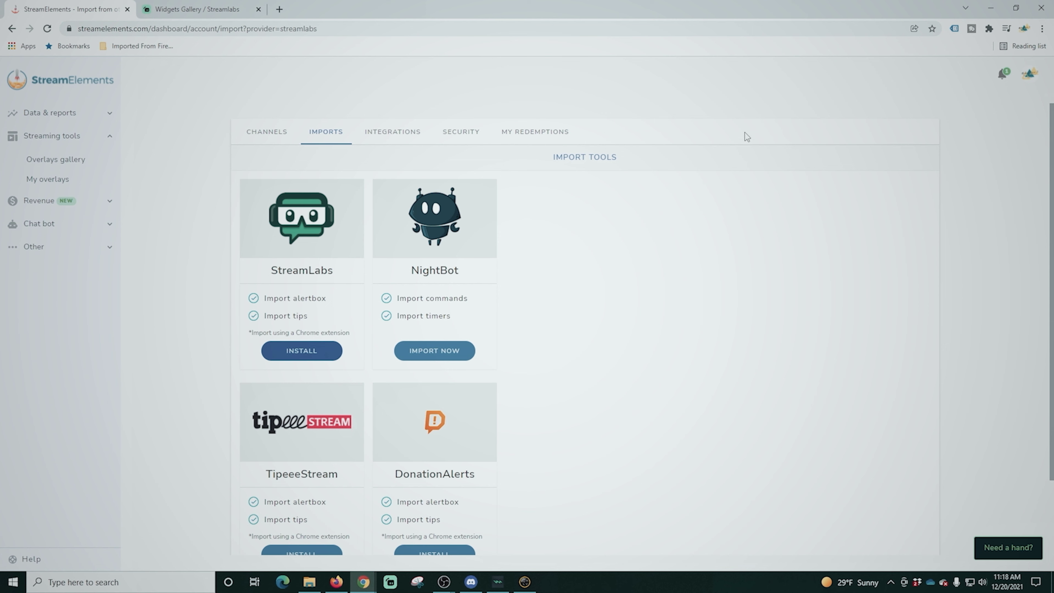
Edit the Streamlabs imported alertbox overlay and open AlertBox 1's settings
left_click(49, 180)
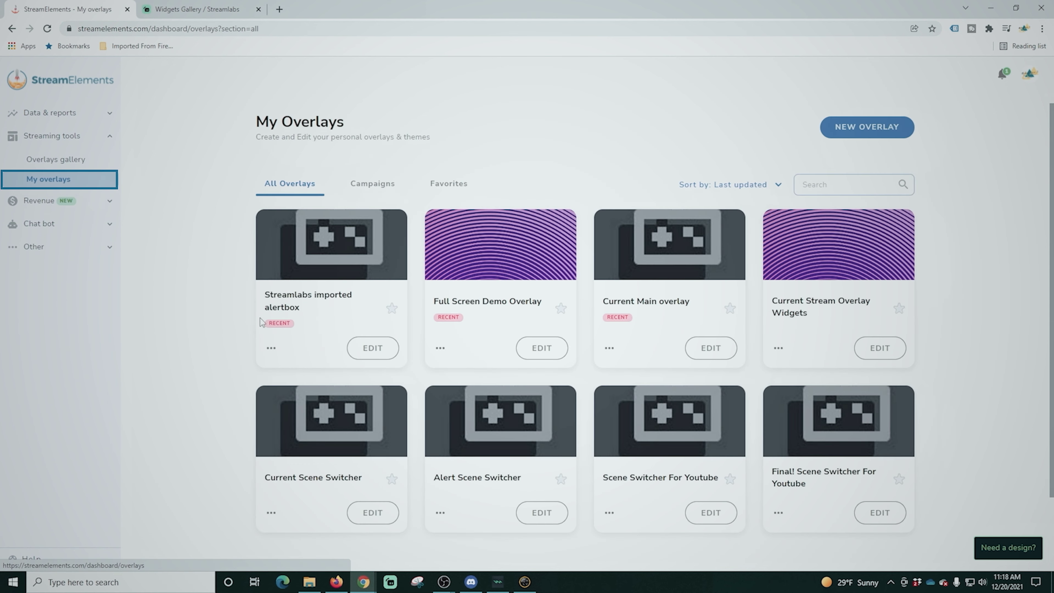
scroll(289, 298, "down", 2)
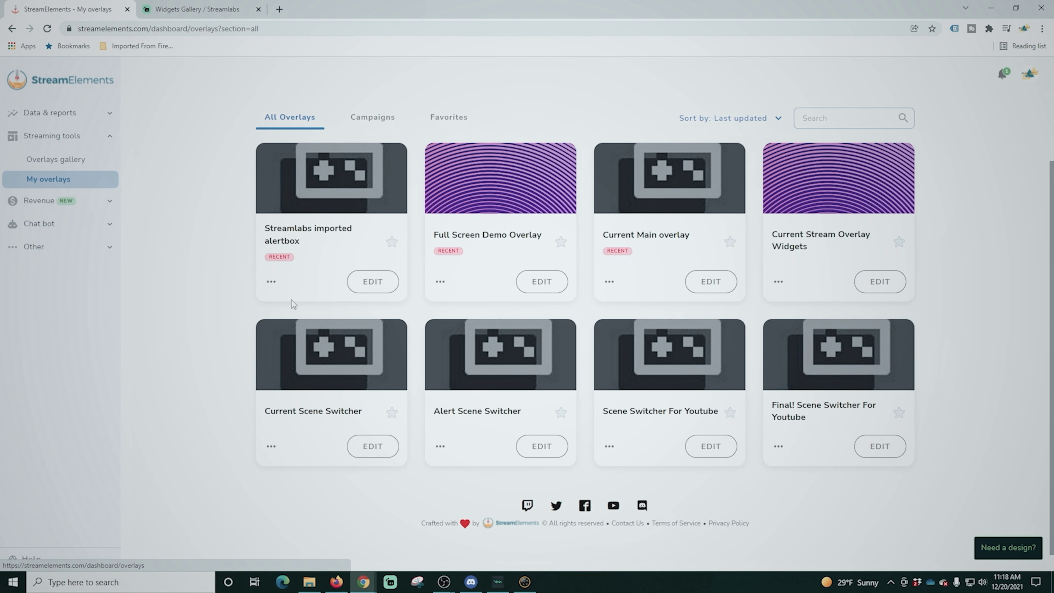
left_click(368, 281)
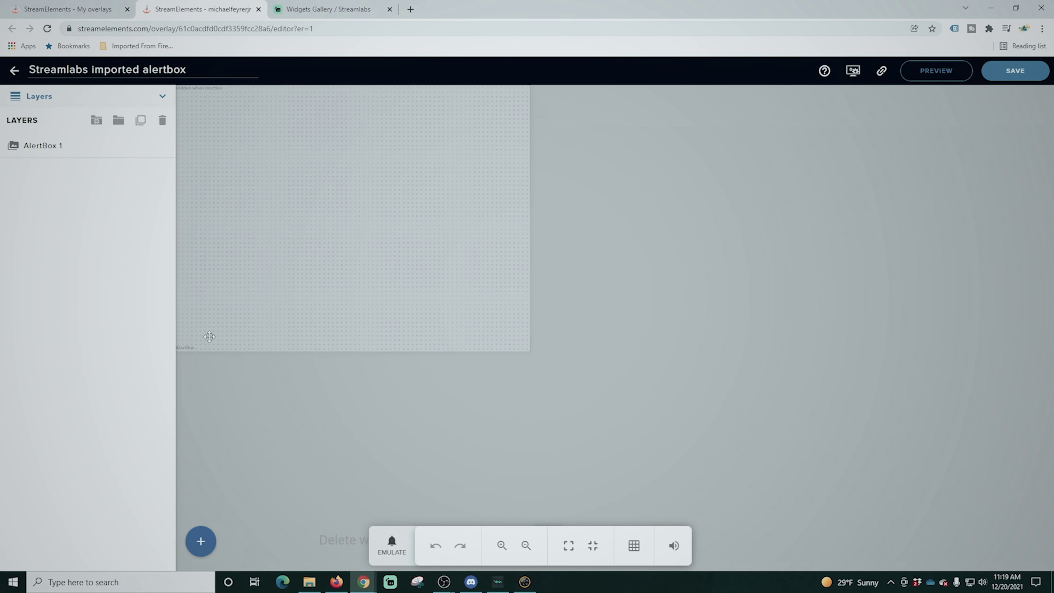
left_click(50, 148)
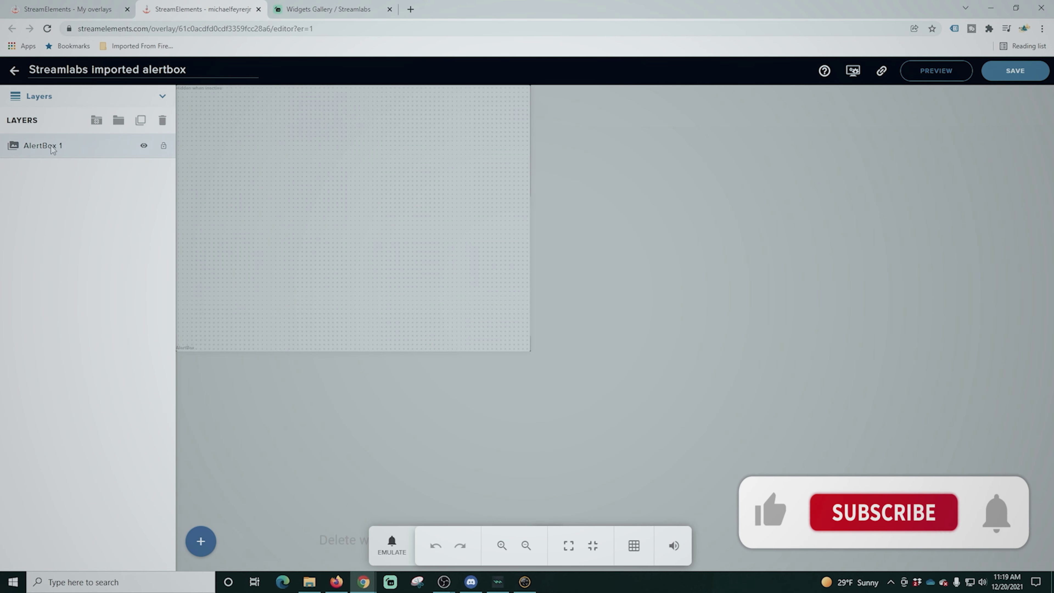
left_click(62, 170)
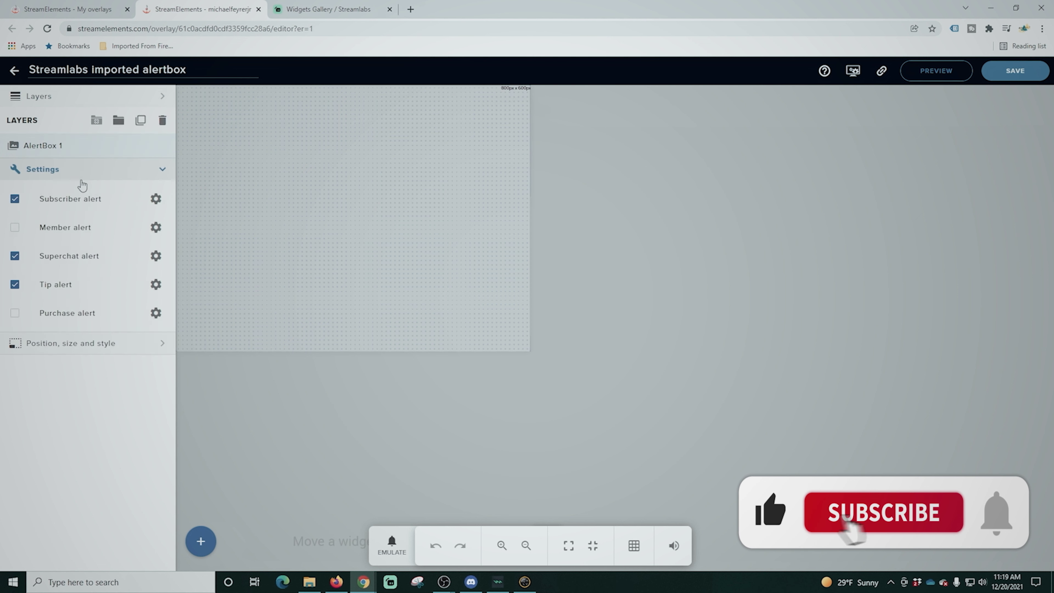
Emulate Subscriber and Superchat events to test-play the alerts
left_click(392, 544)
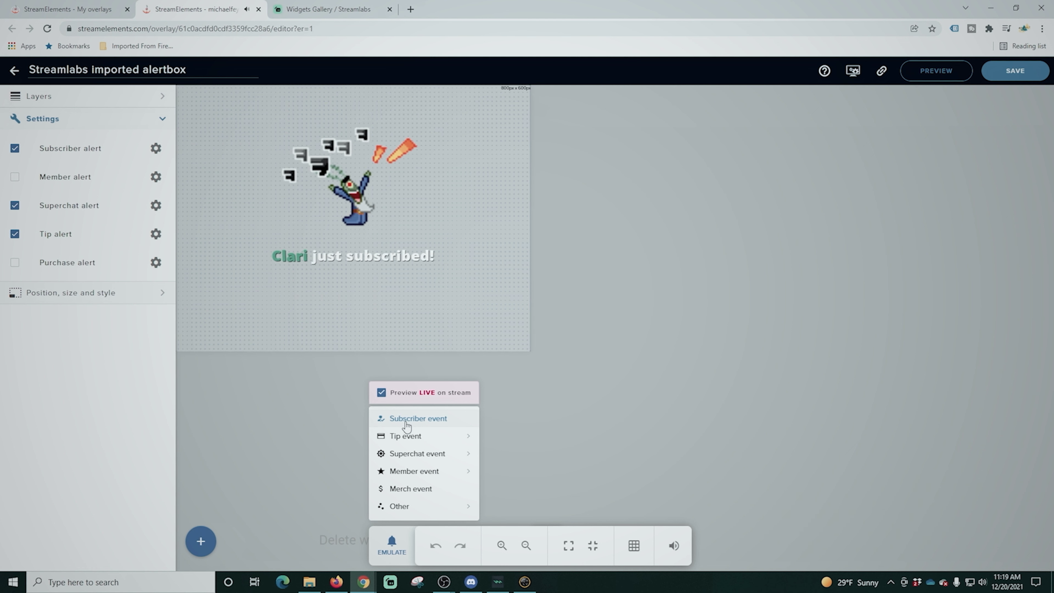
mouse_move(402, 455)
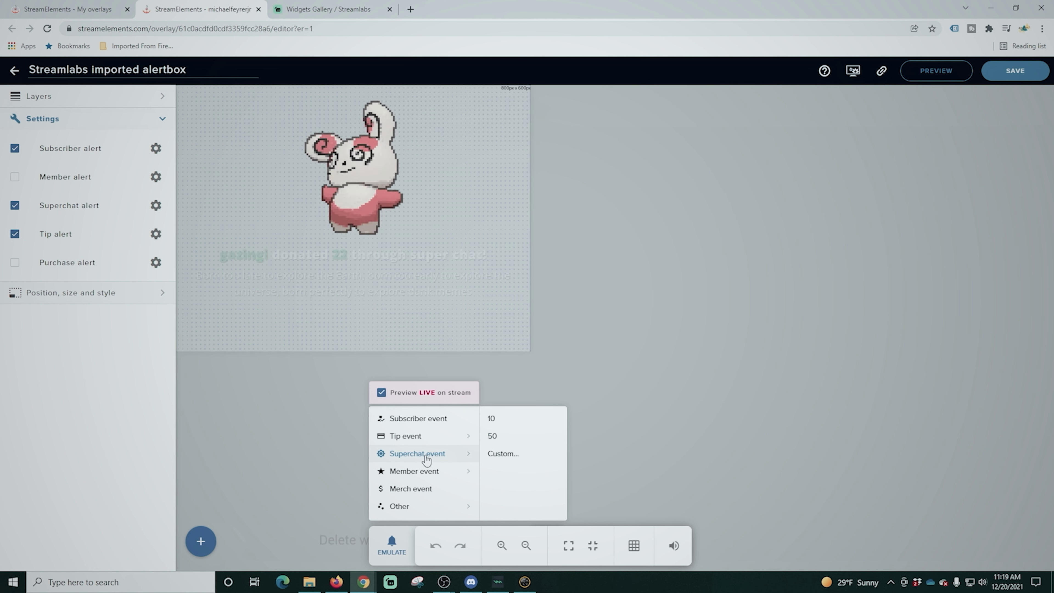
mouse_move(414, 477)
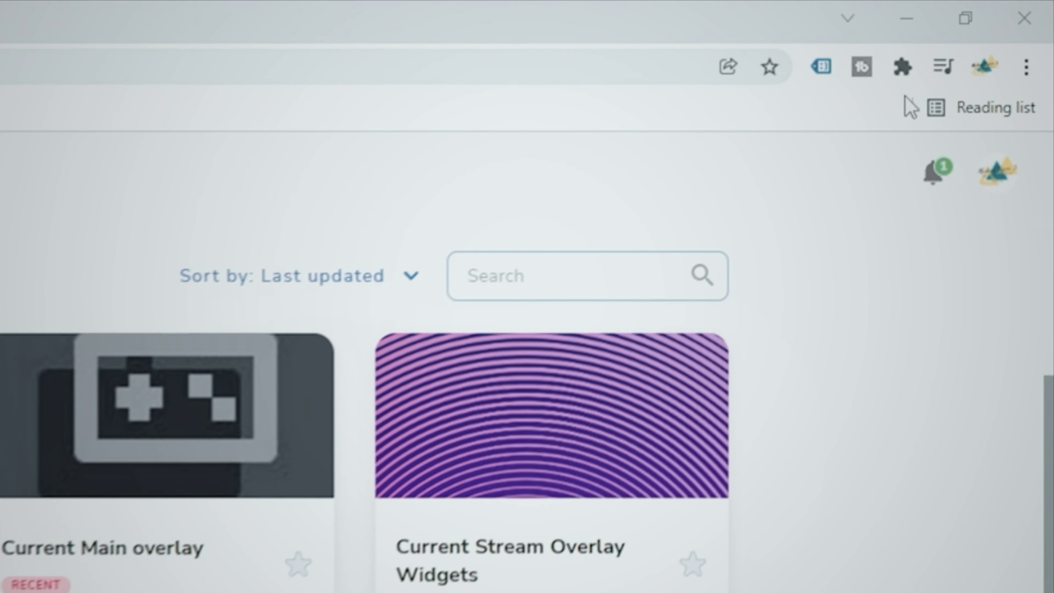
Remove the Streamlabs Export To StreamElements extension from Chrome via the Extensions menu
left_click(989, 29)
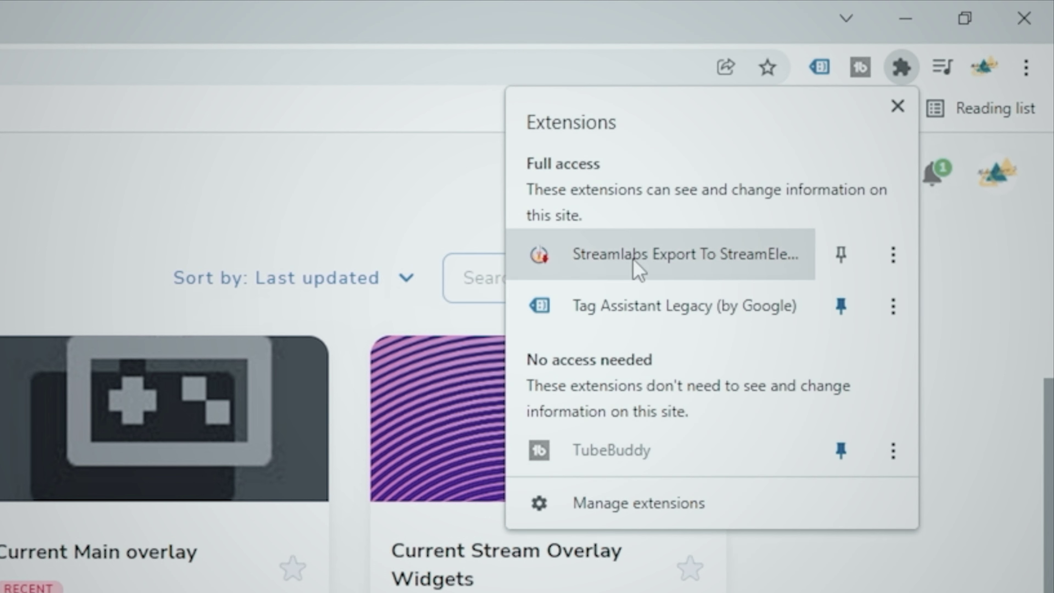
left_click(893, 254)
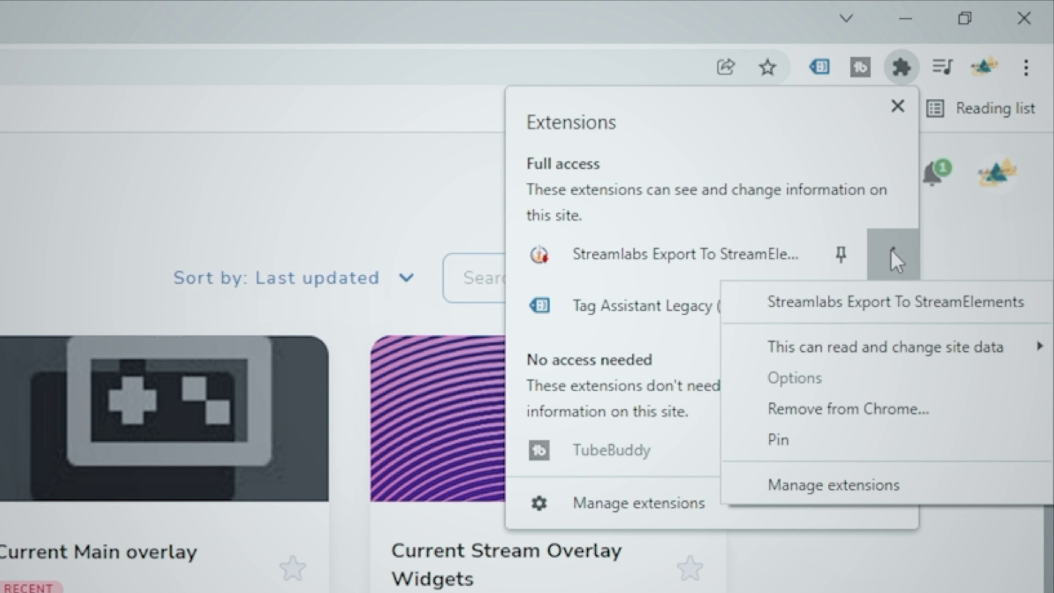
left_click(818, 411)
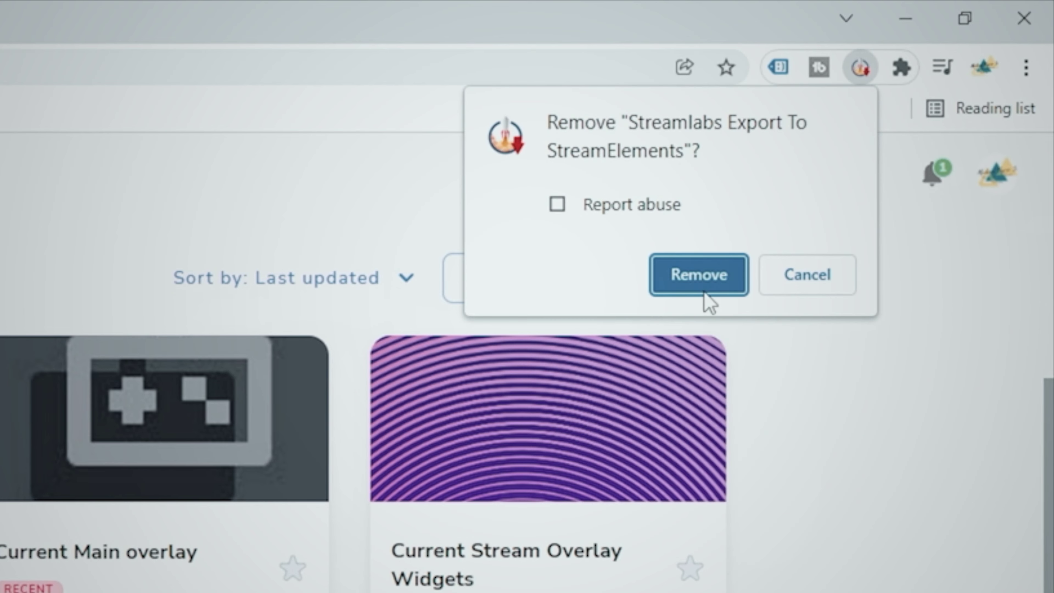
left_click(701, 277)
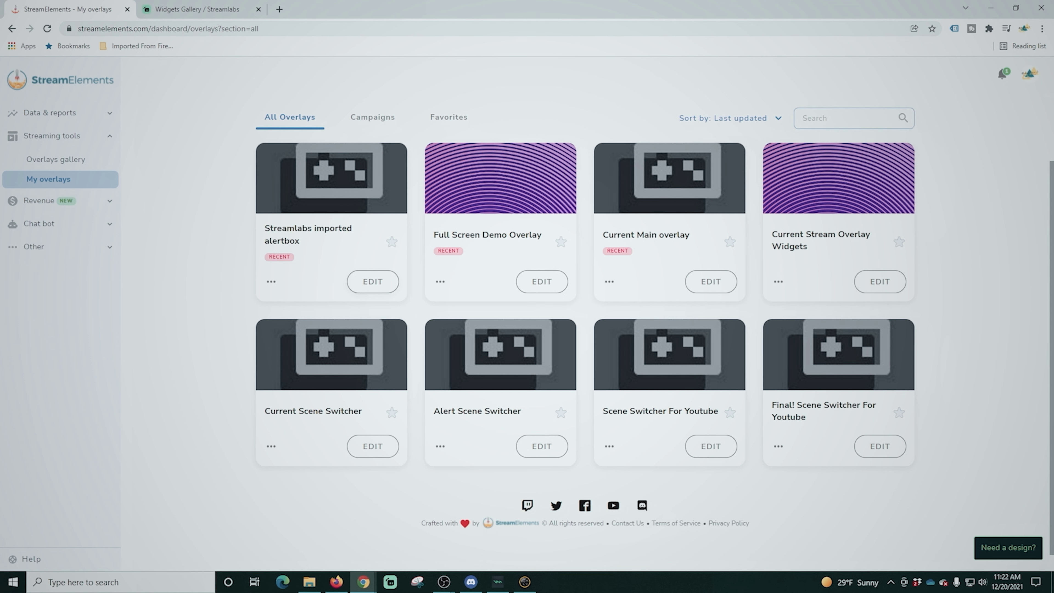
Open Windows Settings > Apps and scroll to Streamlabs OBS
left_click(13, 582)
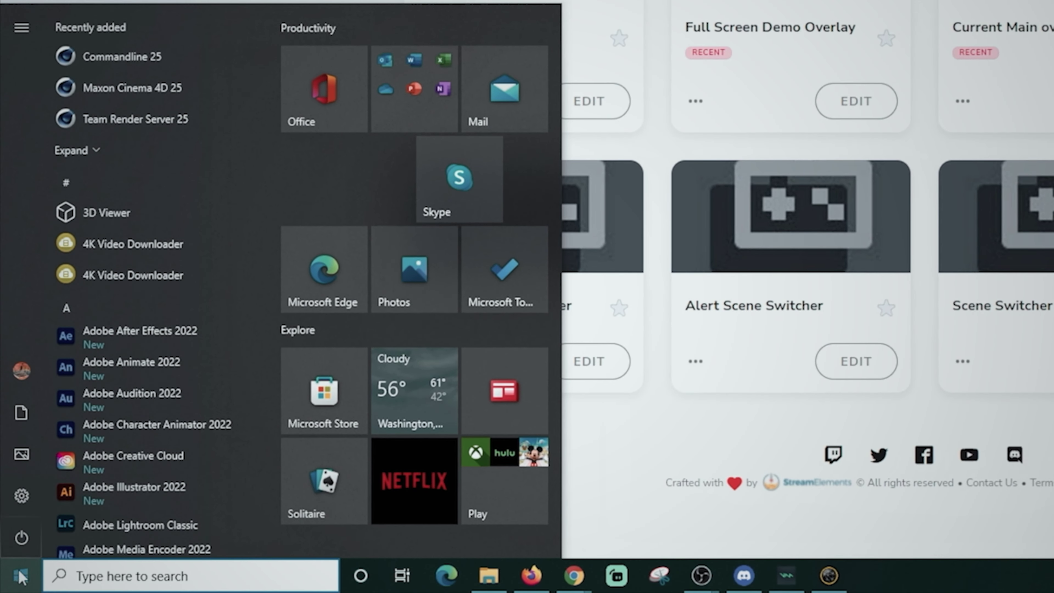
left_click(20, 497)
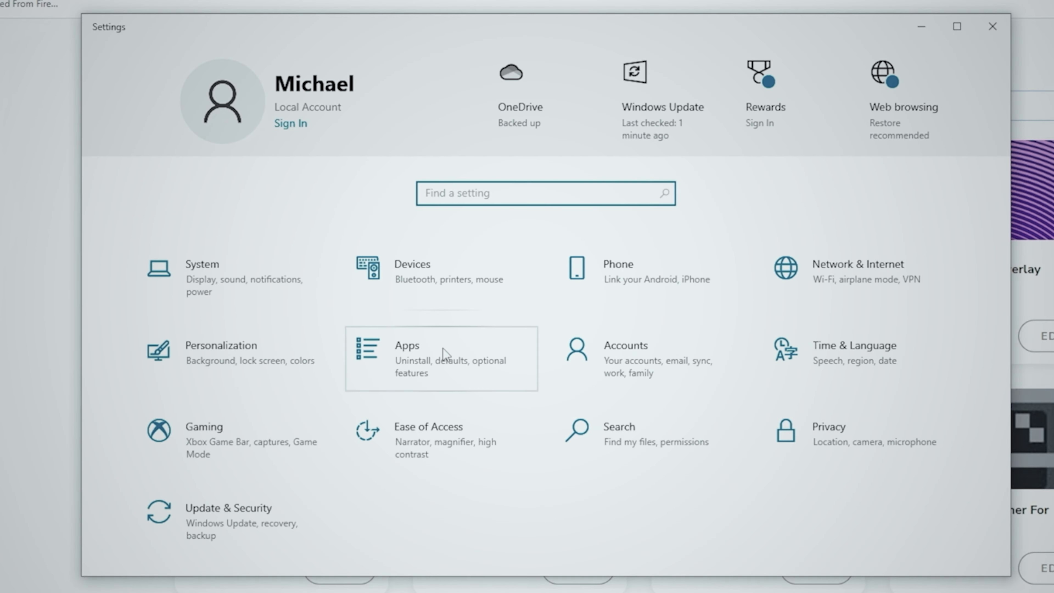
left_click(635, 184)
scroll(512, 403, "down", 20)
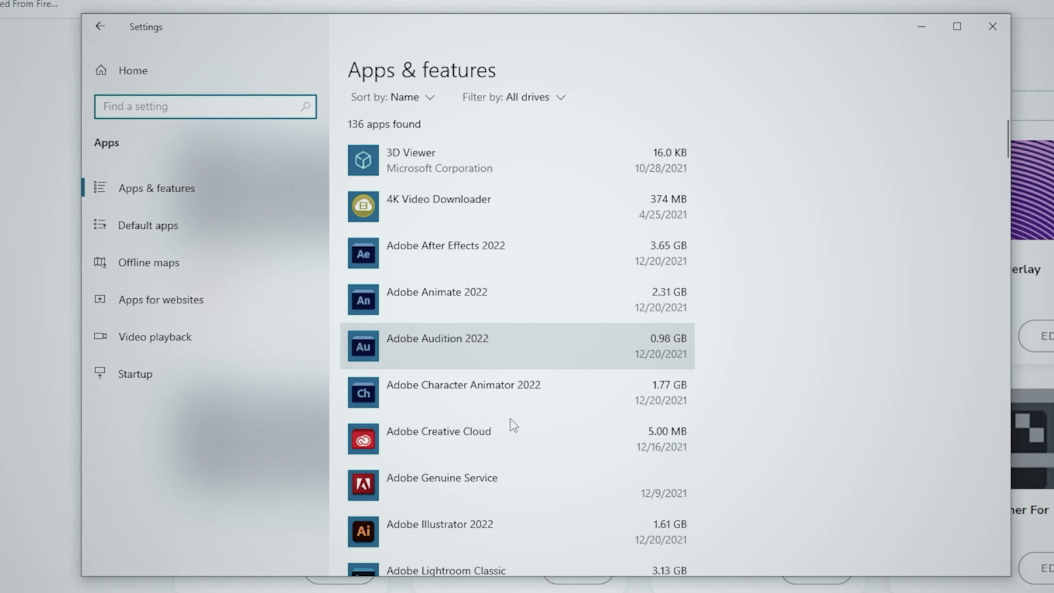
scroll(513, 405, "down", 20)
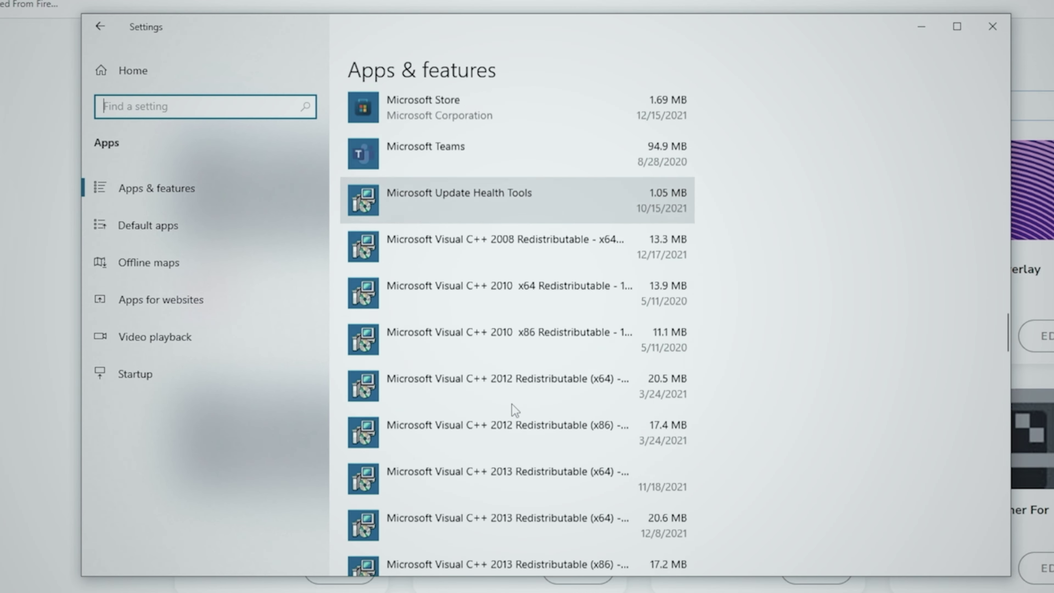
scroll(513, 407, "down", 10)
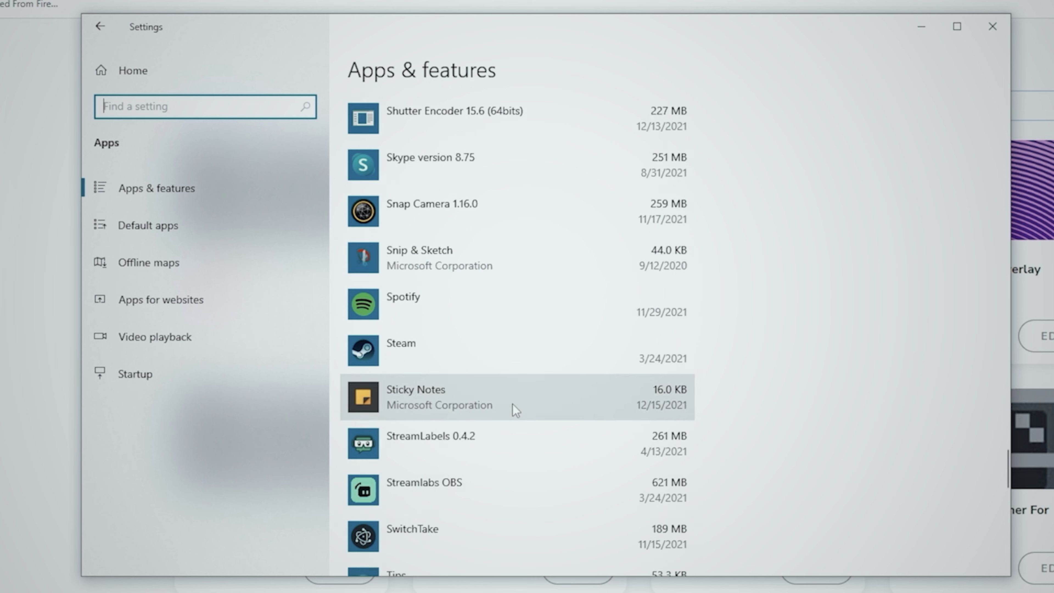
Uninstall Streamlabs OBS 0.21.2, run the uninstaller and click Finish
left_click(427, 261)
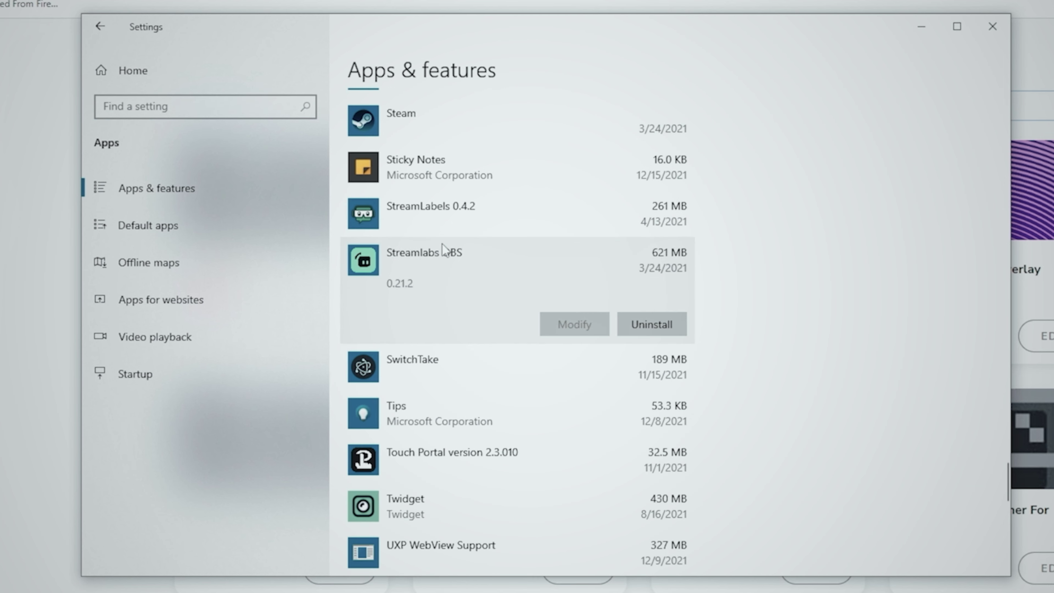
left_click(652, 325)
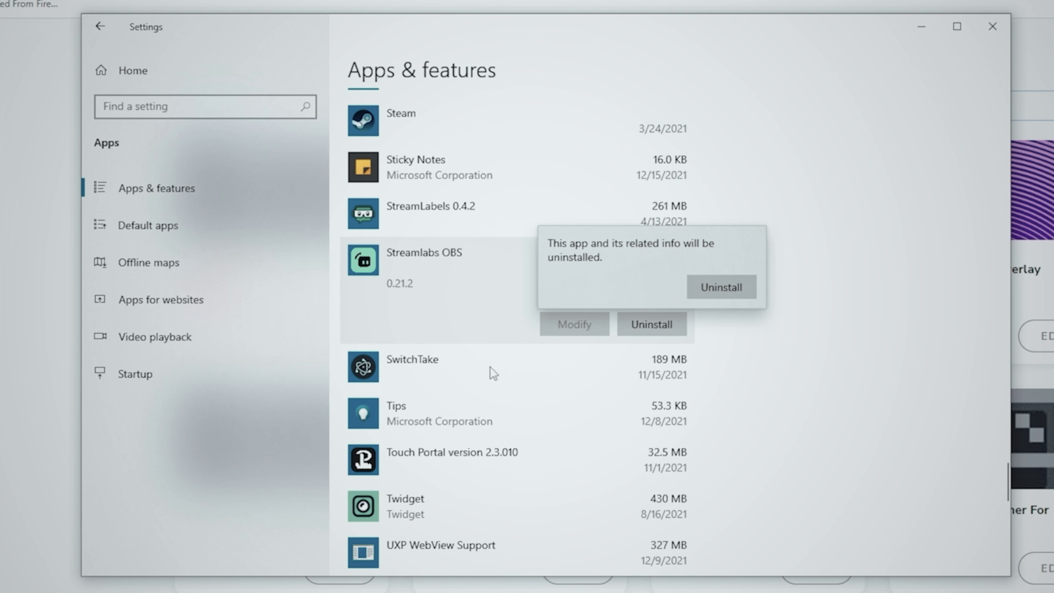
left_click(722, 288)
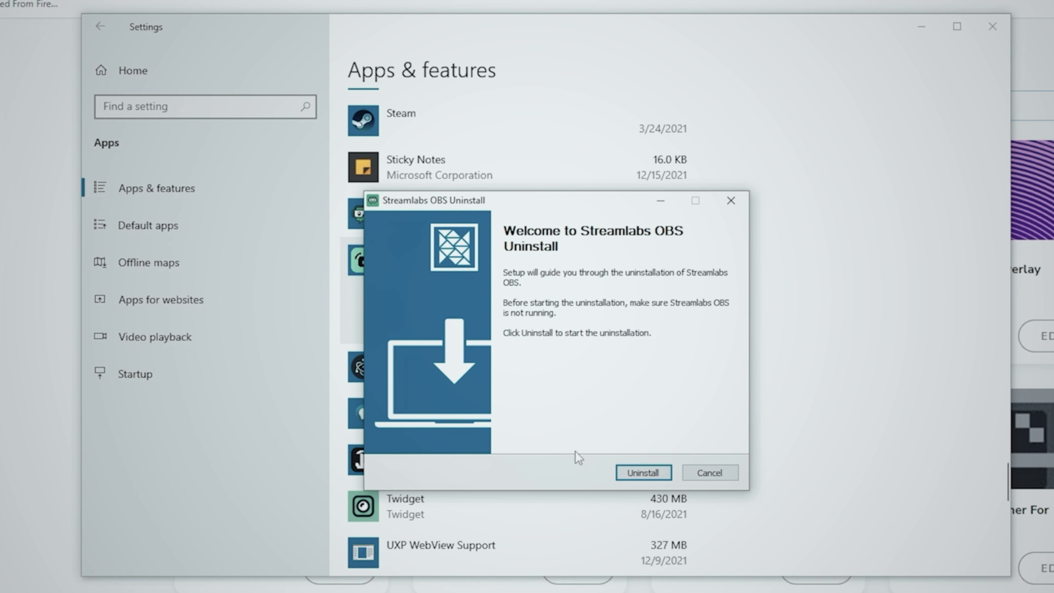
left_click(643, 473)
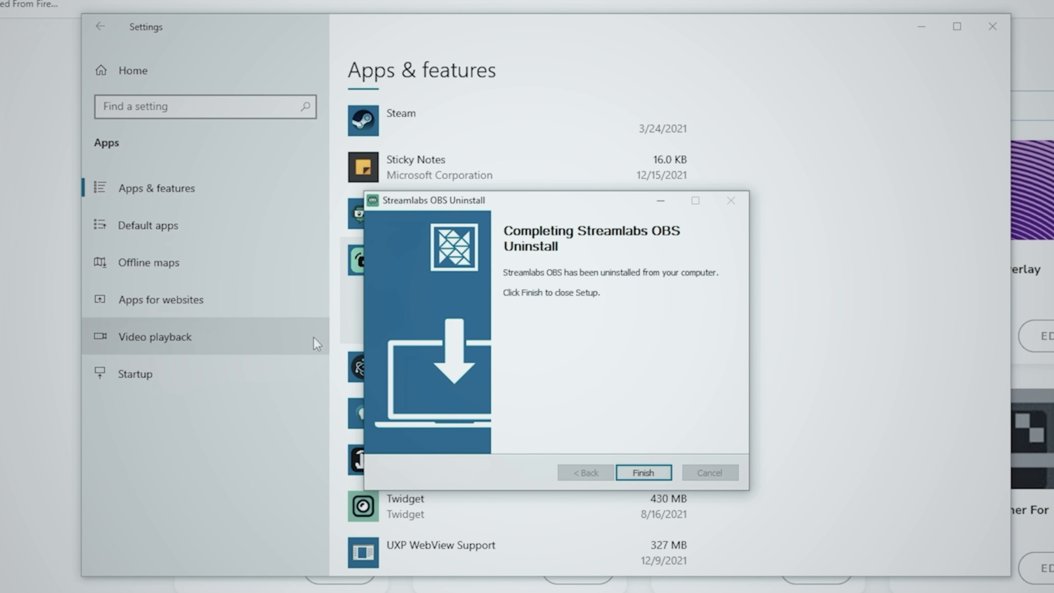
left_click(659, 475)
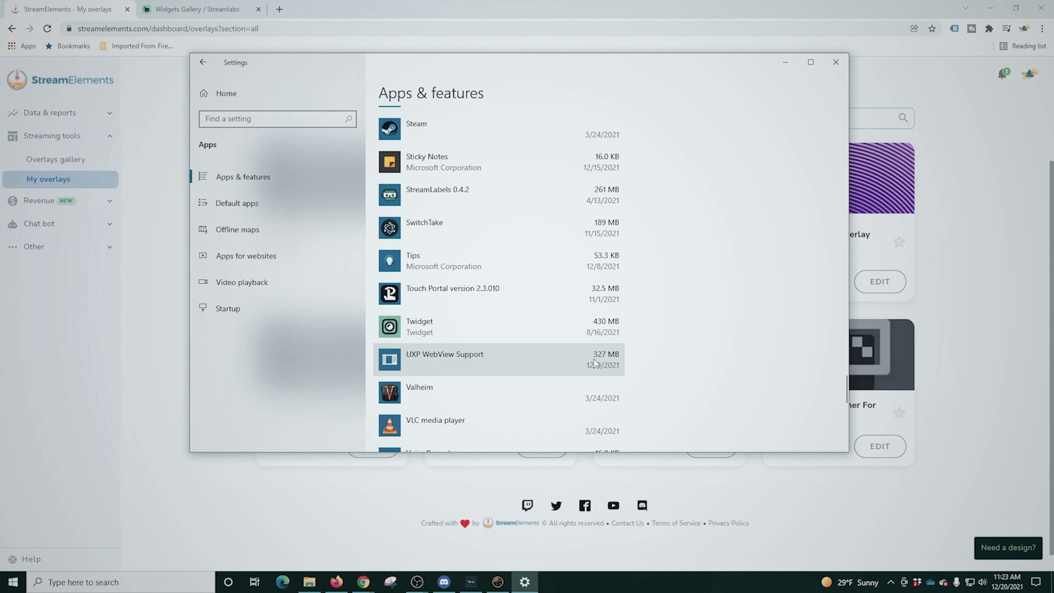